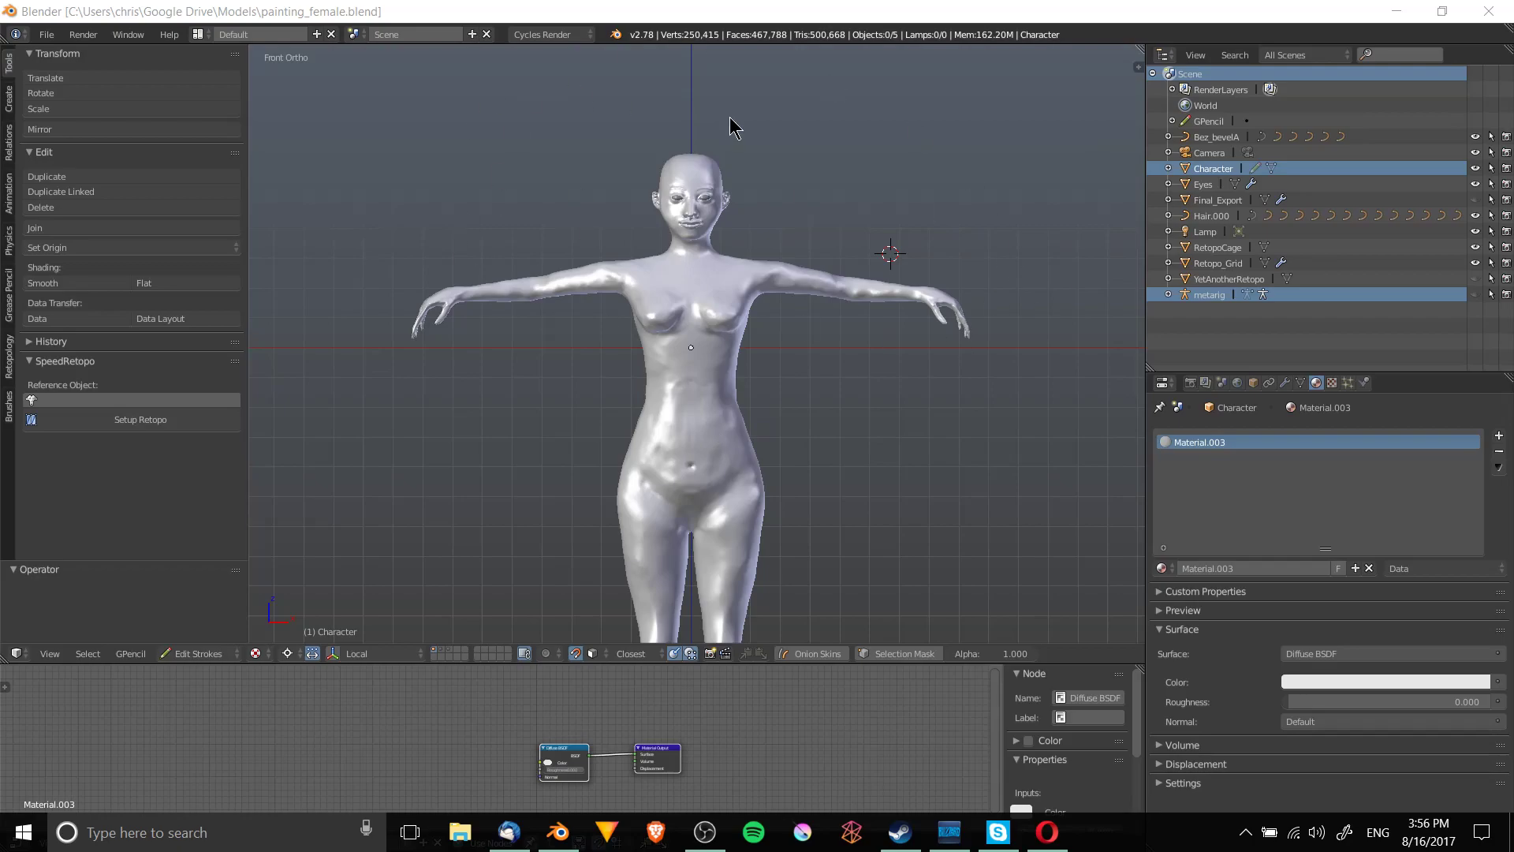
# Open the User Preferences and move their window clear of the file menu, over the 3D viewport
pyautogui.scroll(-2, 726, 128)
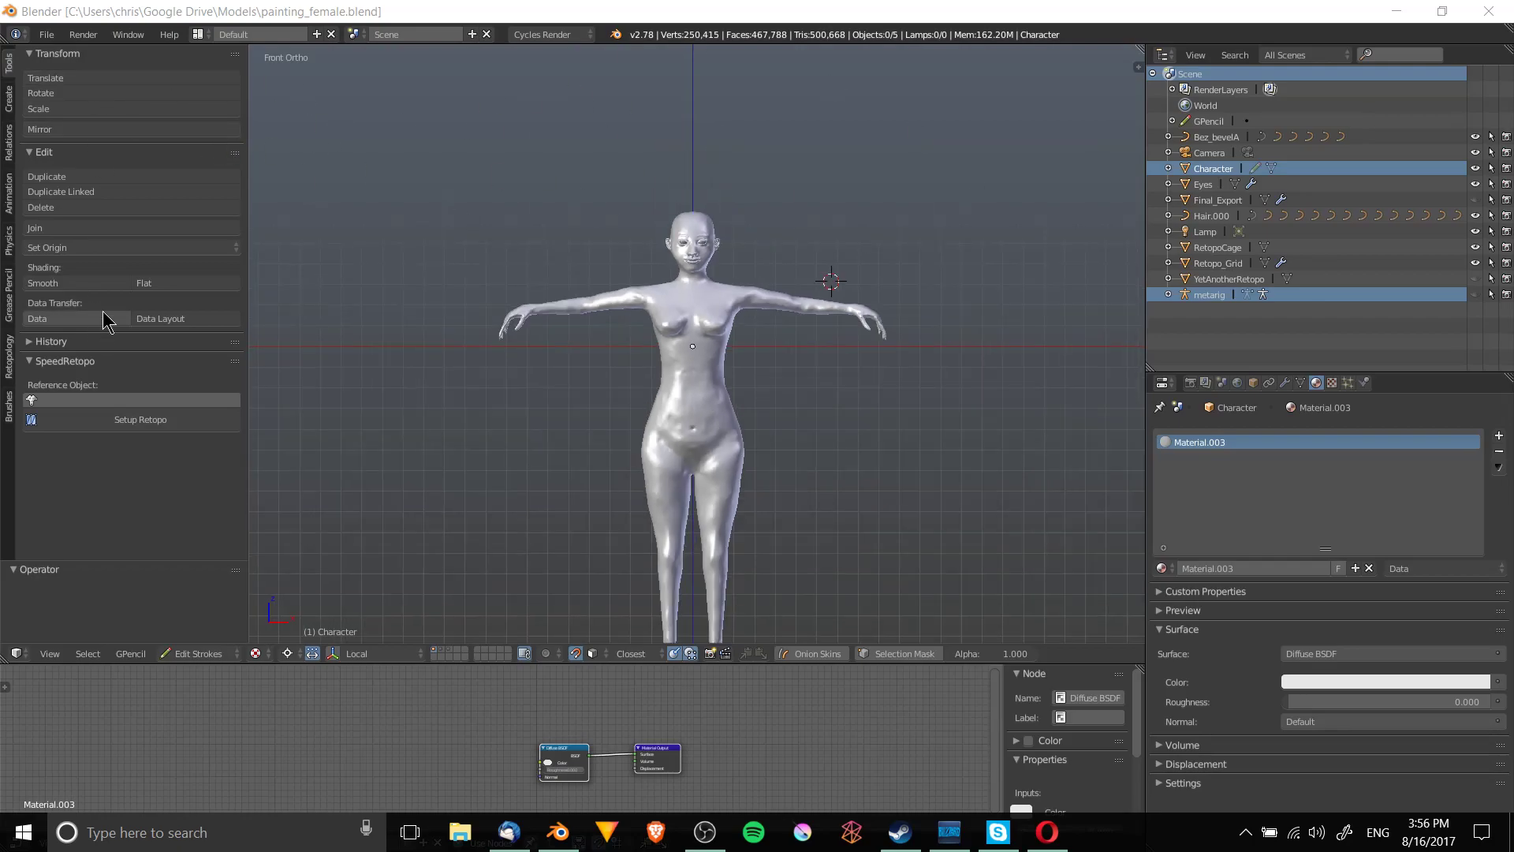
pyautogui.click(46, 35)
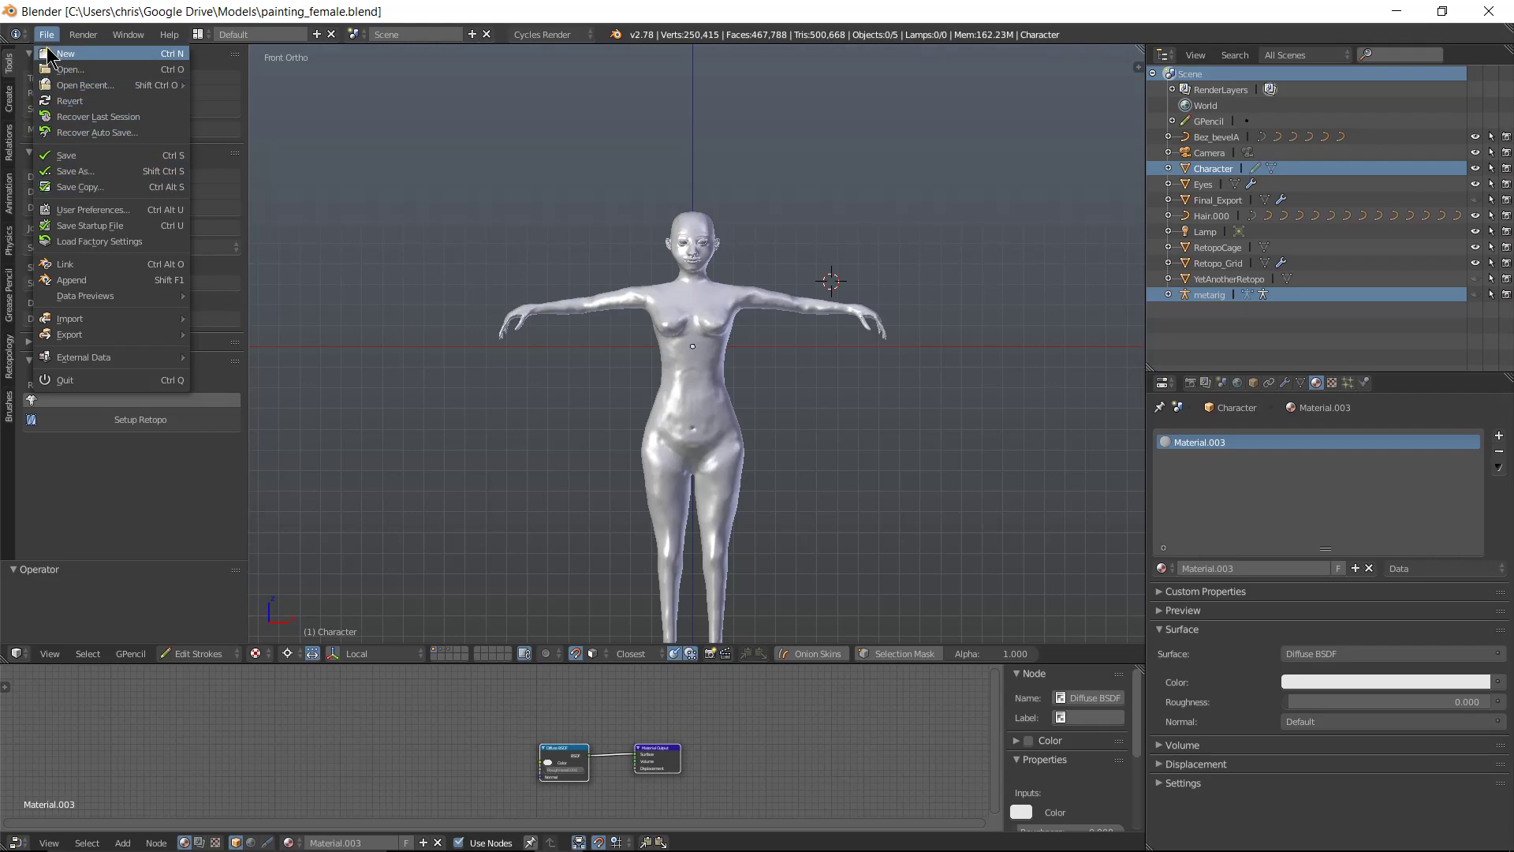
pyautogui.click(95, 210)
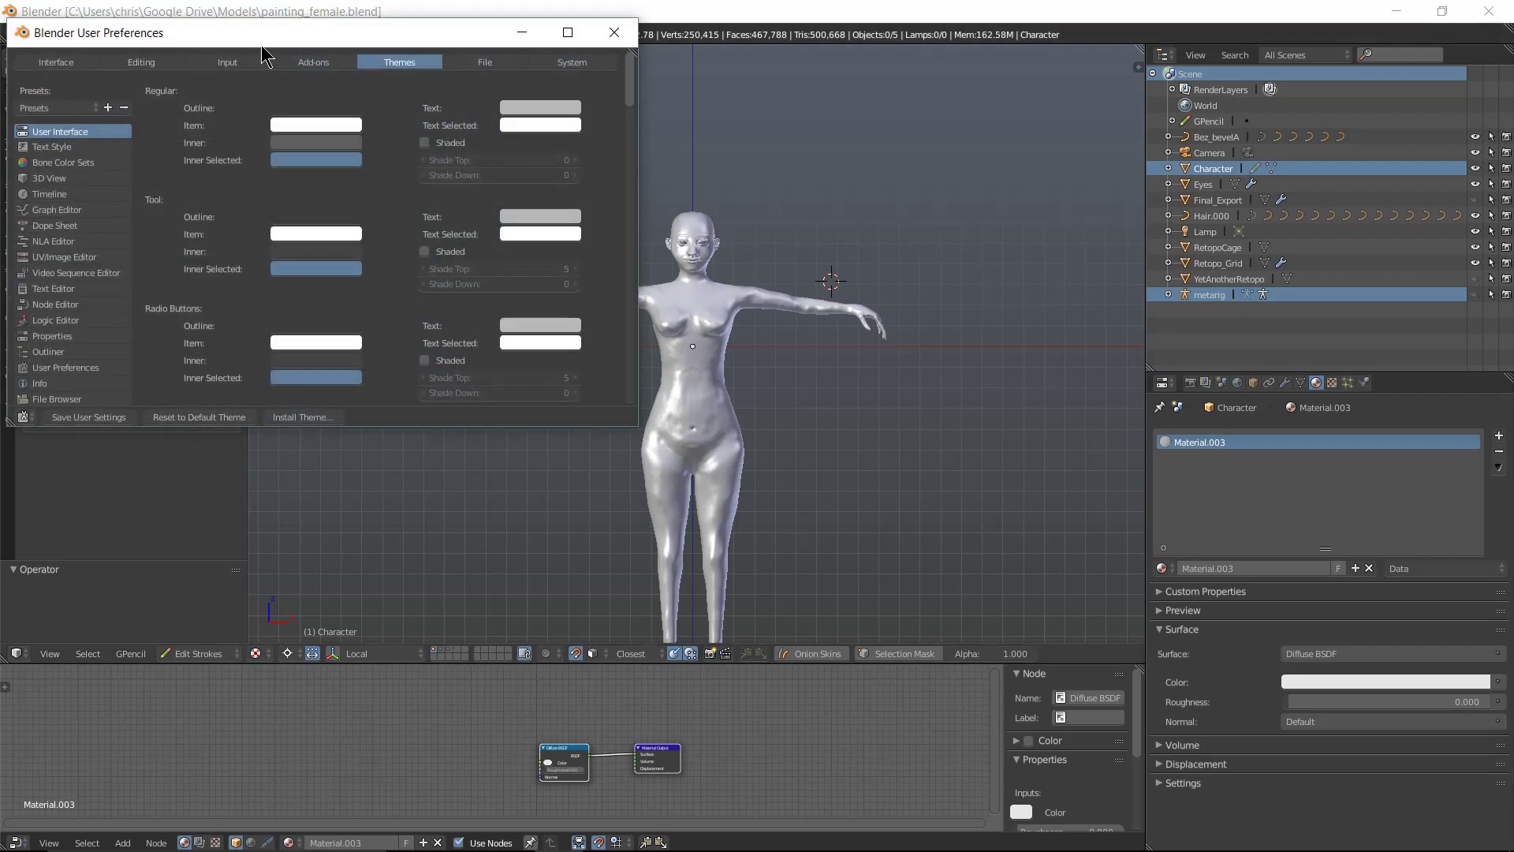
pyautogui.moveTo(270, 27); pyautogui.dragTo(485, 157)
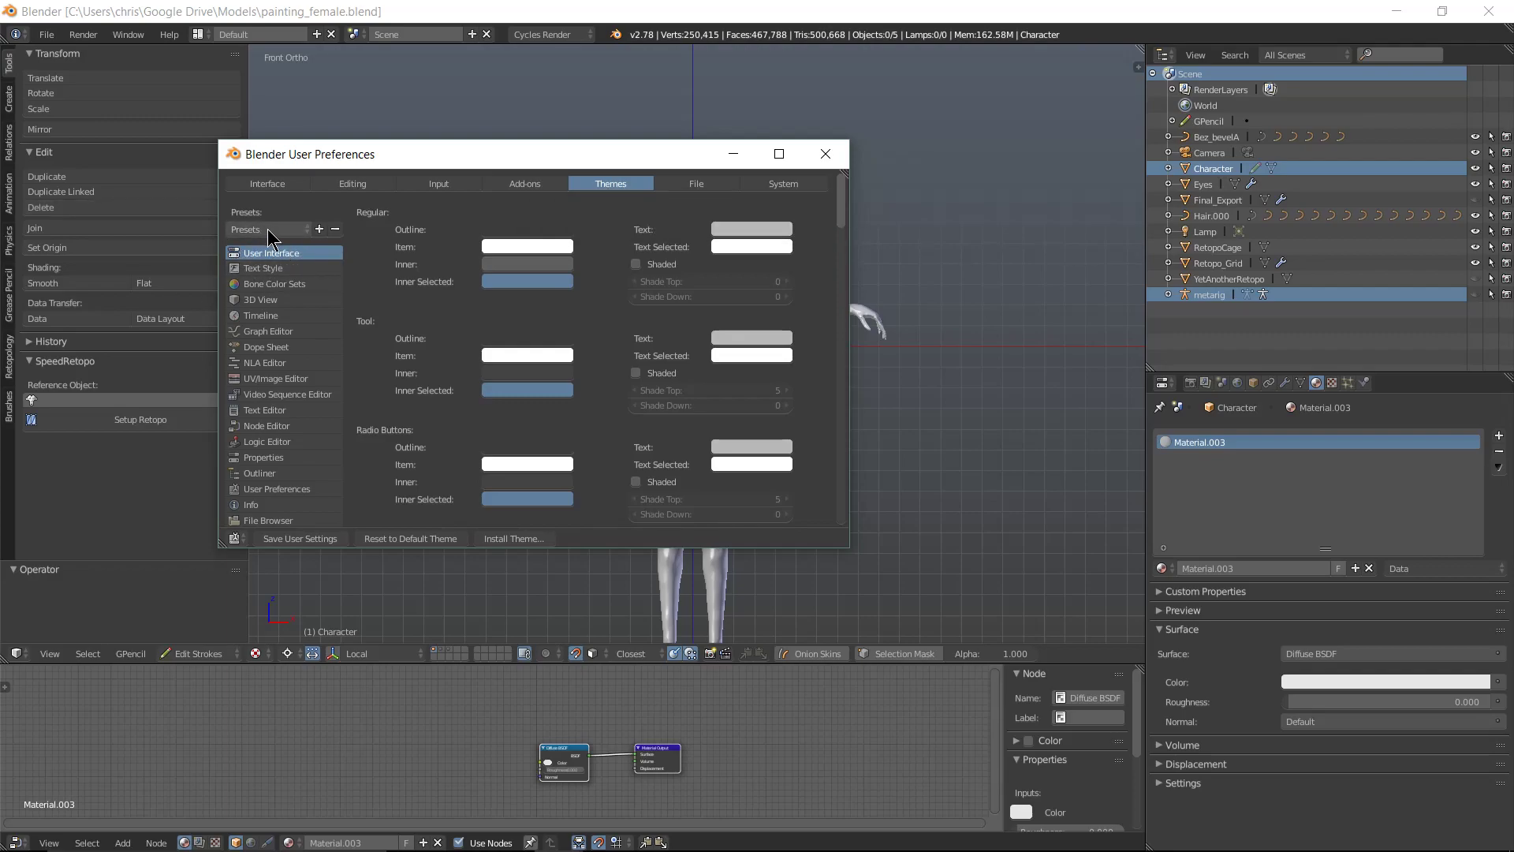
# Examine the theme colour settings for the Logic Editor, User Preferences, Text Editor, Graph Editor and User Interface
pyautogui.click(286, 334)
pyautogui.click(288, 441)
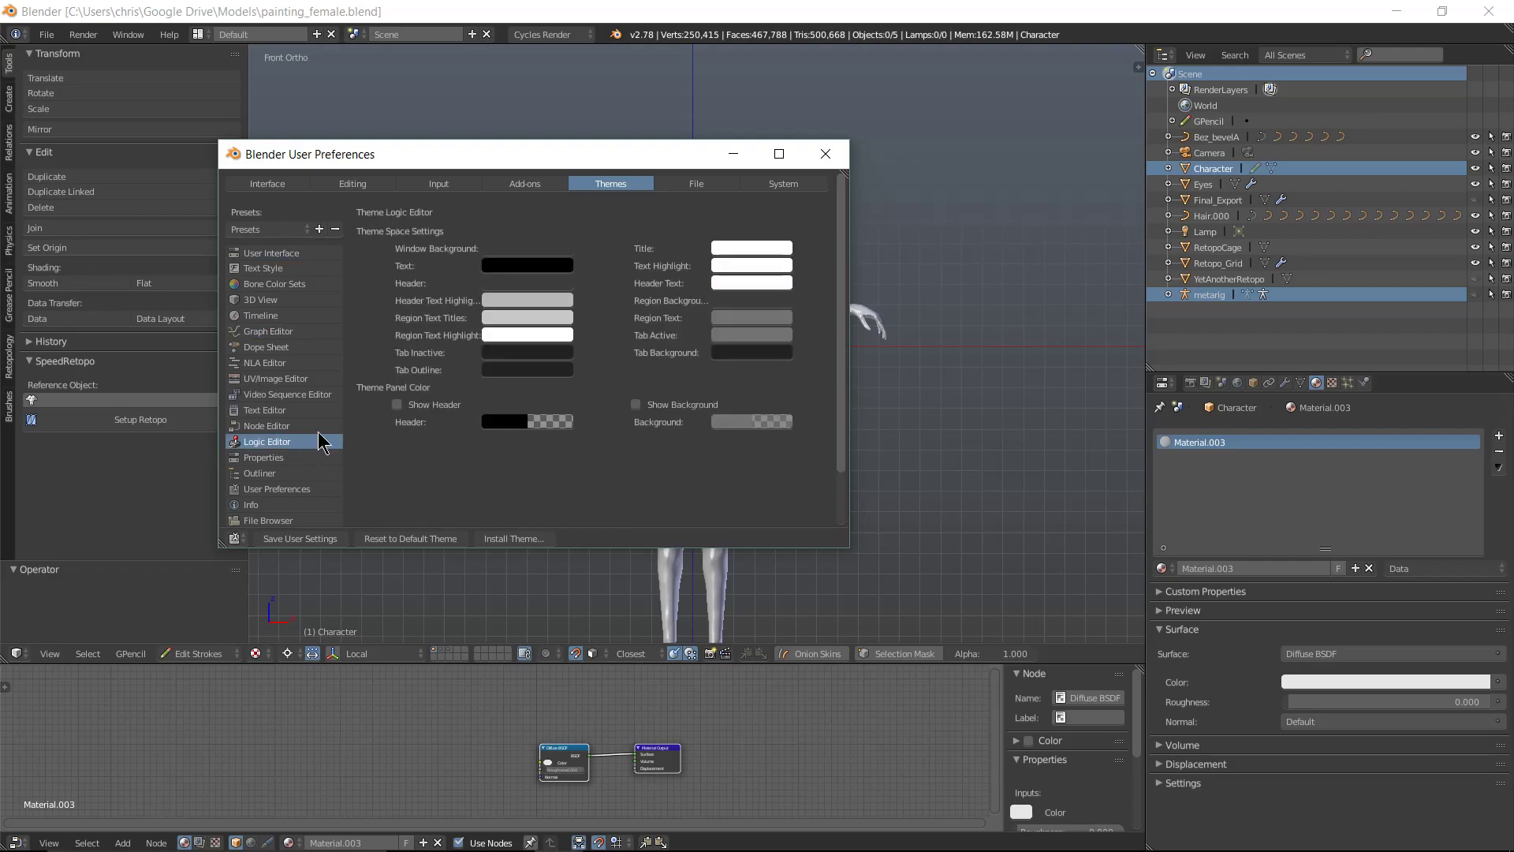
pyautogui.click(284, 489)
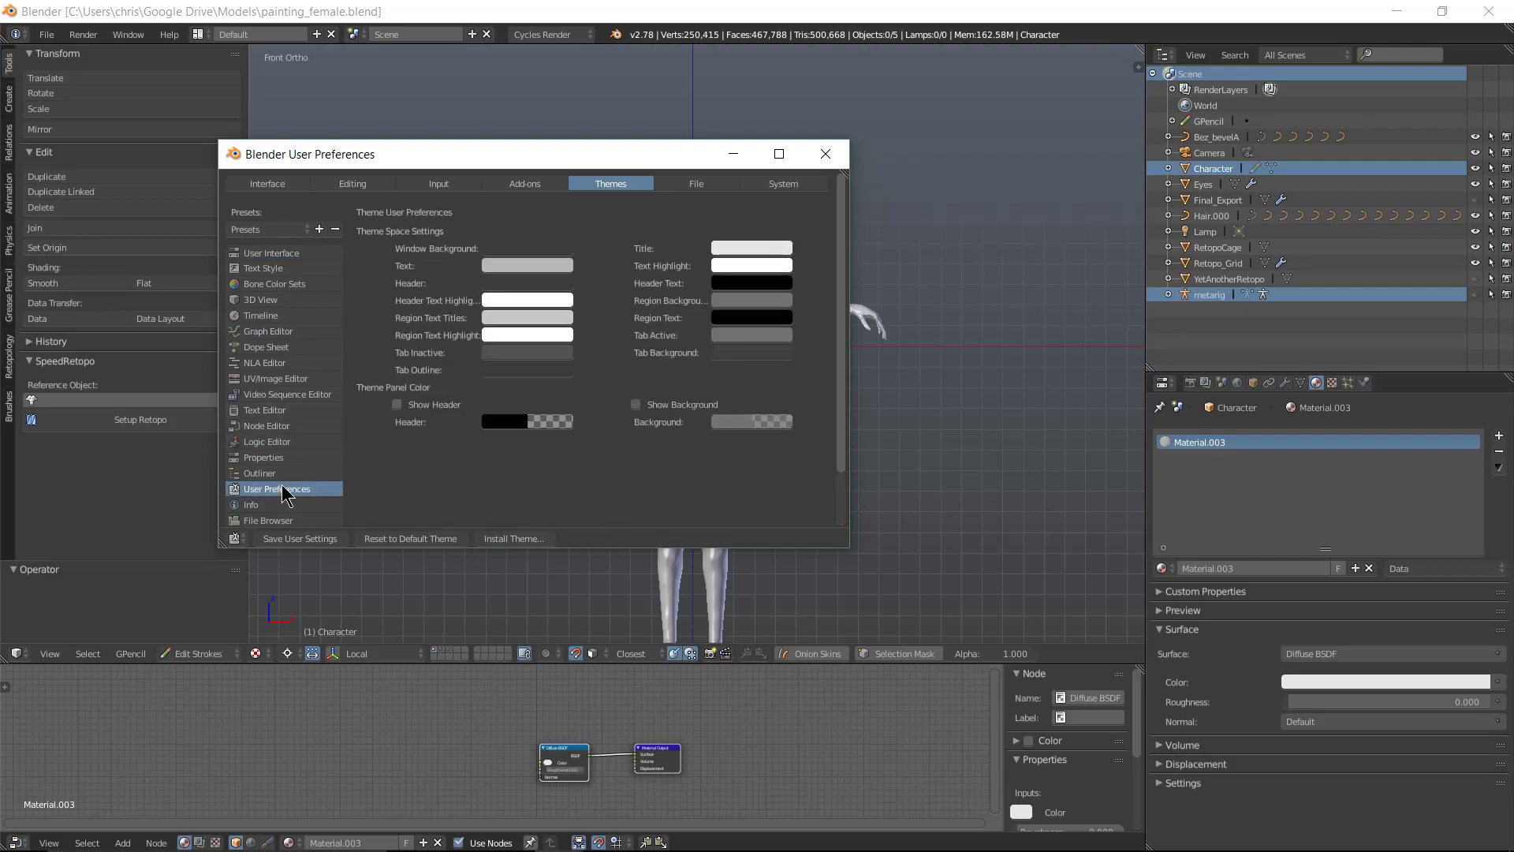
pyautogui.click(282, 425)
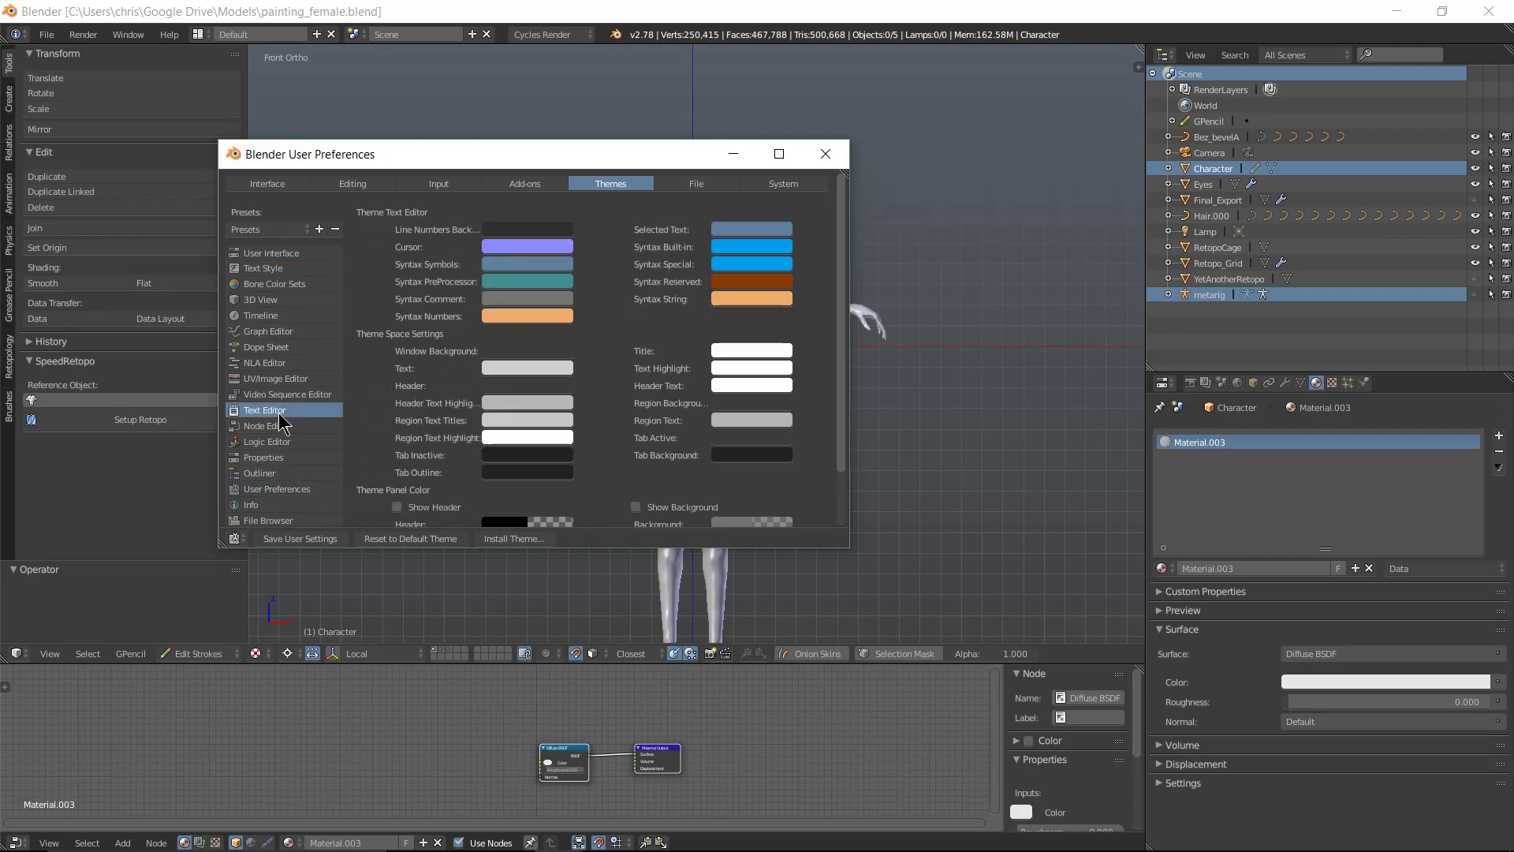
pyautogui.click(299, 332)
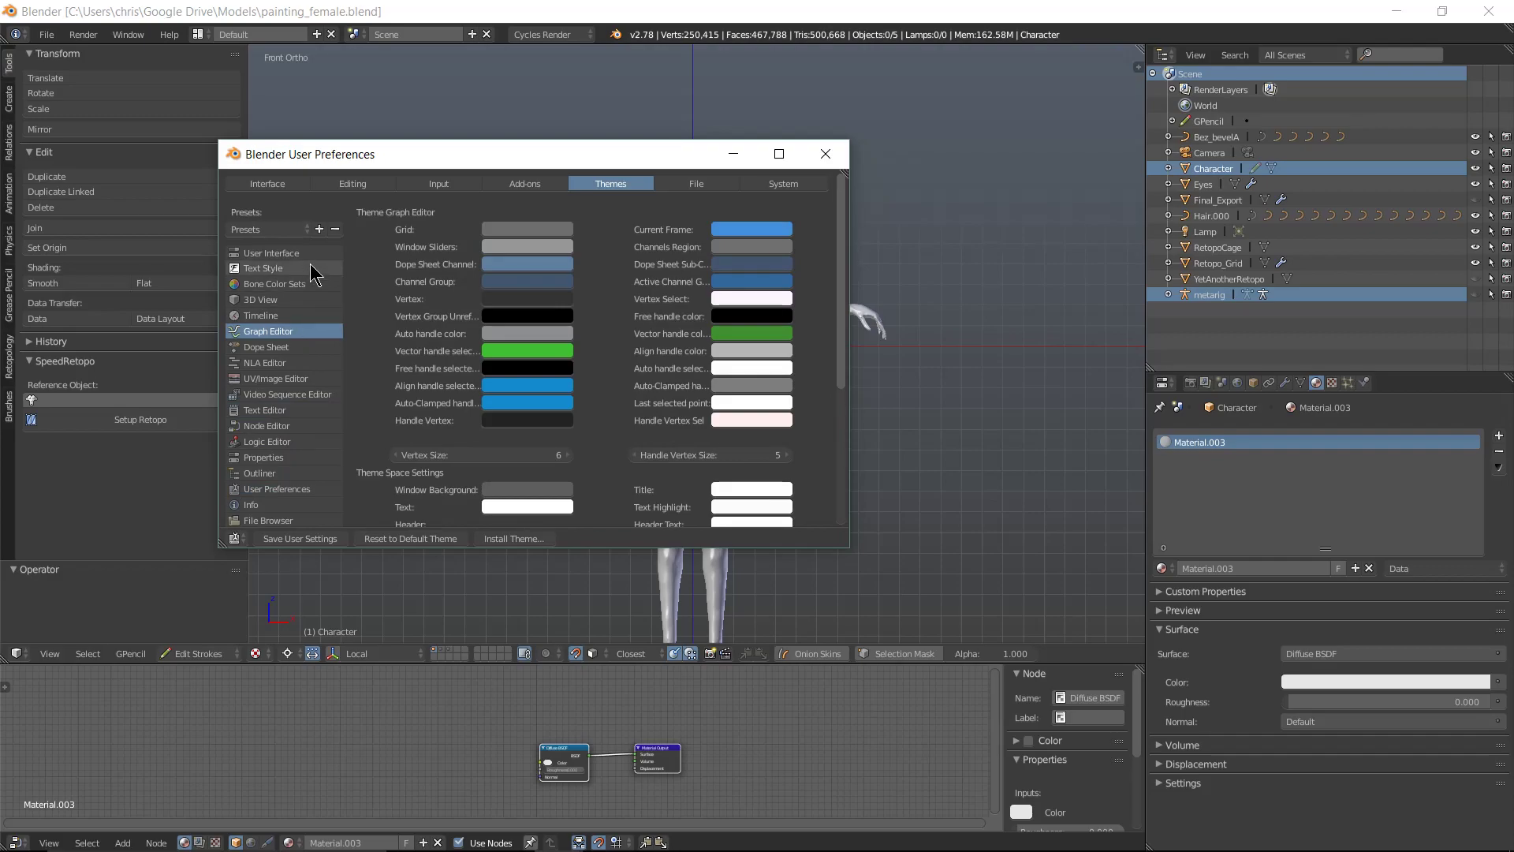
pyautogui.click(284, 252)
# Try the Graph and Hexagon theme presets, moving the preferences window aside
pyautogui.click(286, 230)
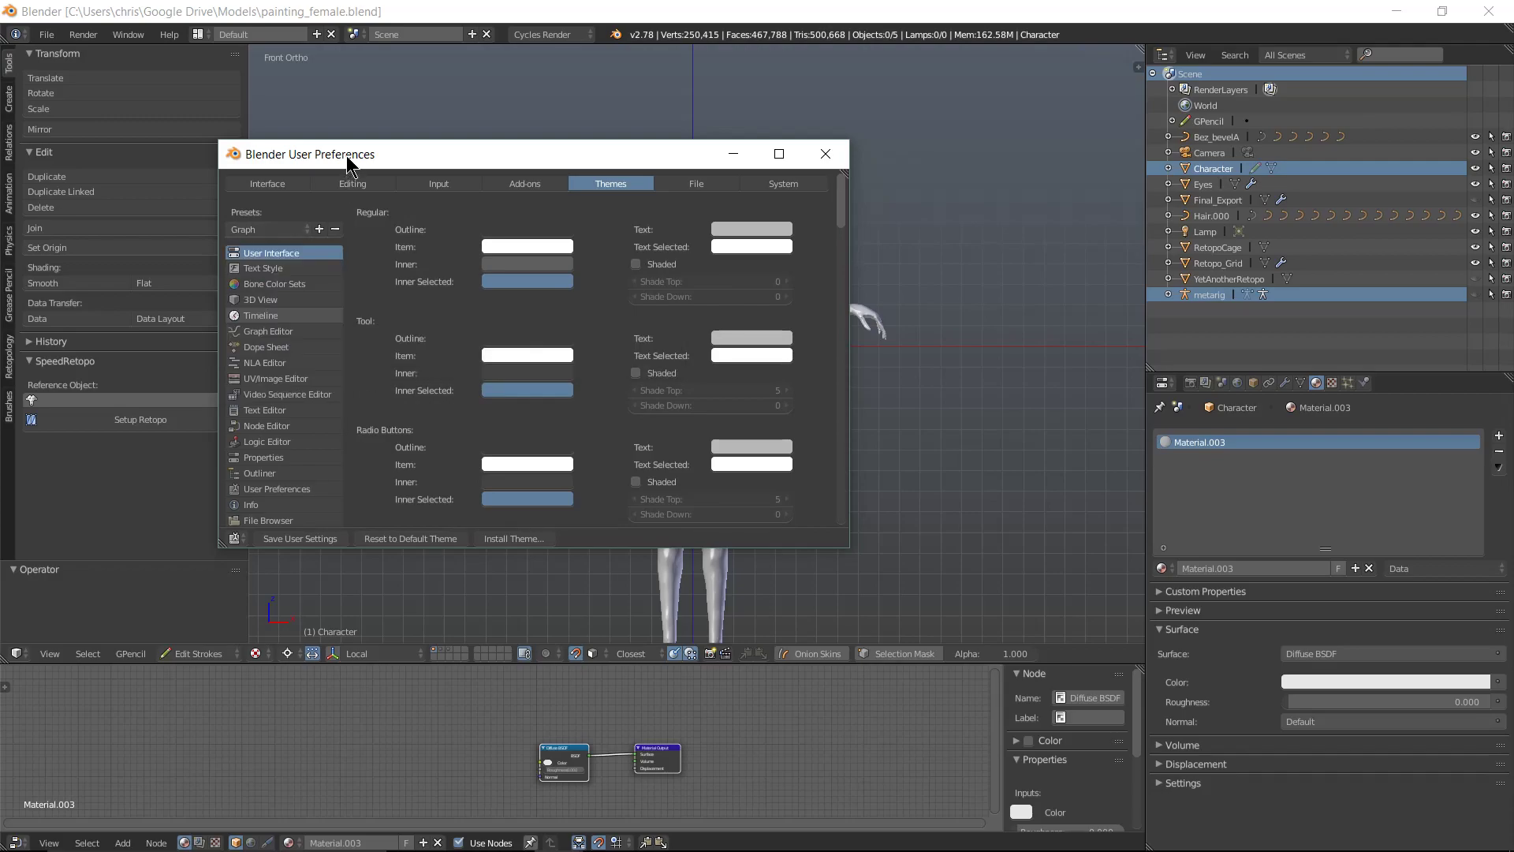
pyautogui.moveTo(347, 154); pyautogui.dragTo(673, 161)
pyautogui.click(588, 320)
pyautogui.click(595, 237)
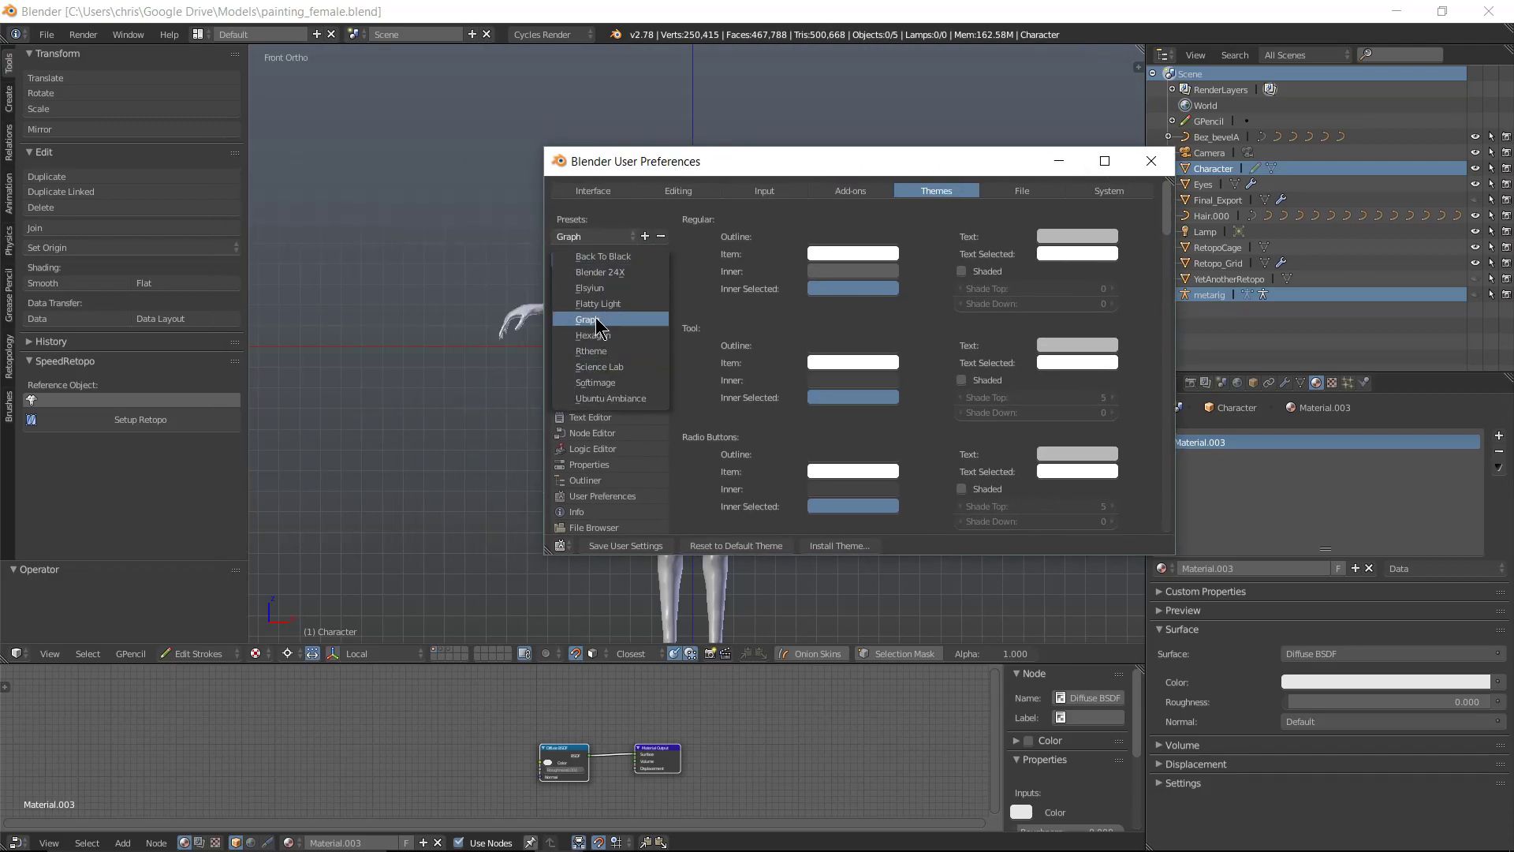
pyautogui.click(618, 335)
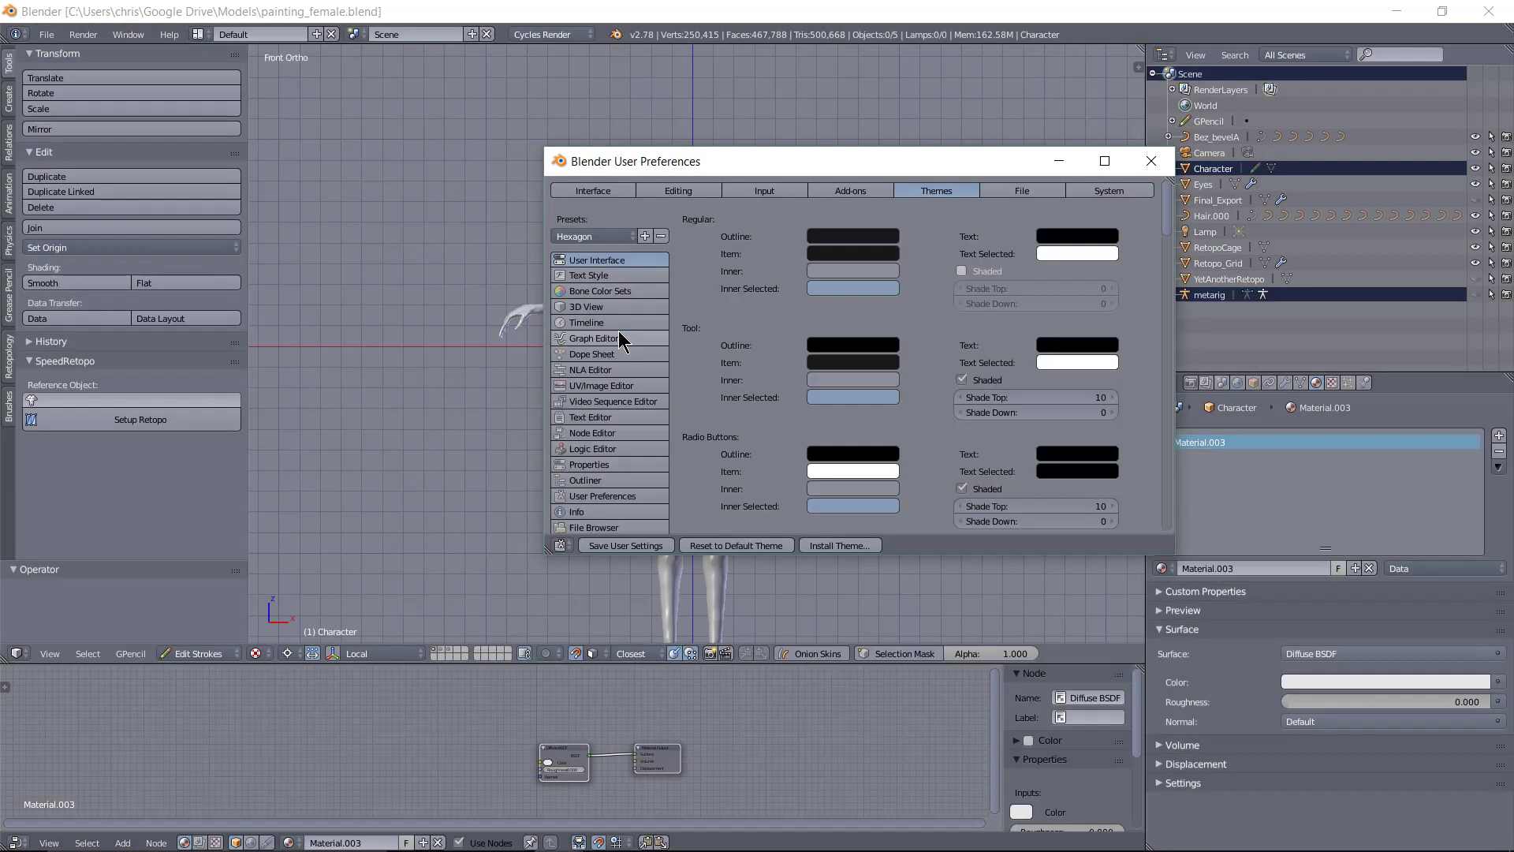
# Uncover the character by moving the preferences window and try the Science Lab theme preset
pyautogui.click(600, 236)
pyautogui.moveTo(650, 158); pyautogui.dragTo(972, 276)
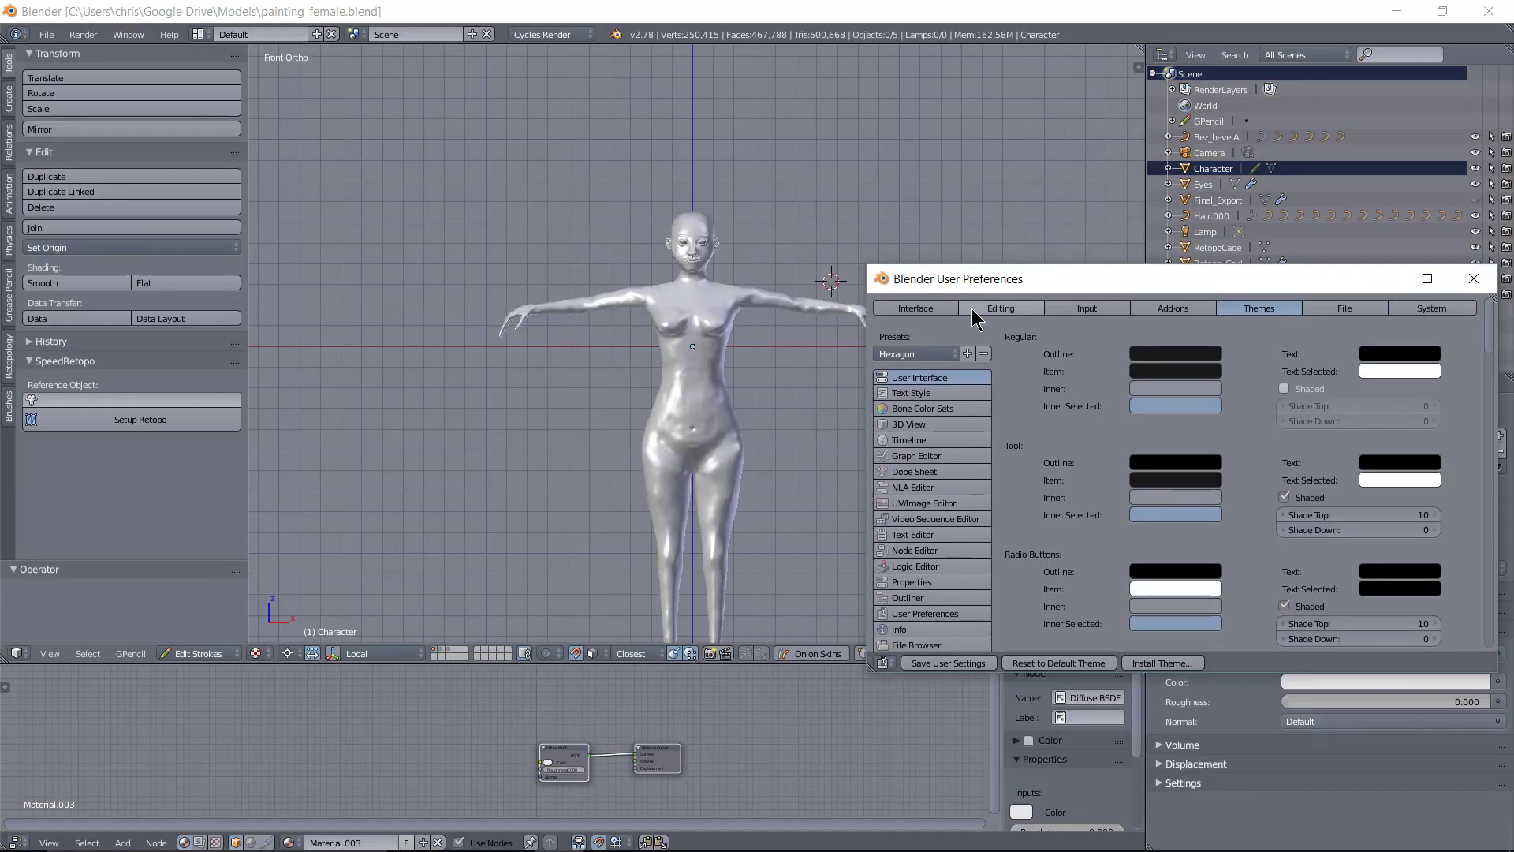
pyautogui.click(915, 355)
pyautogui.click(956, 490)
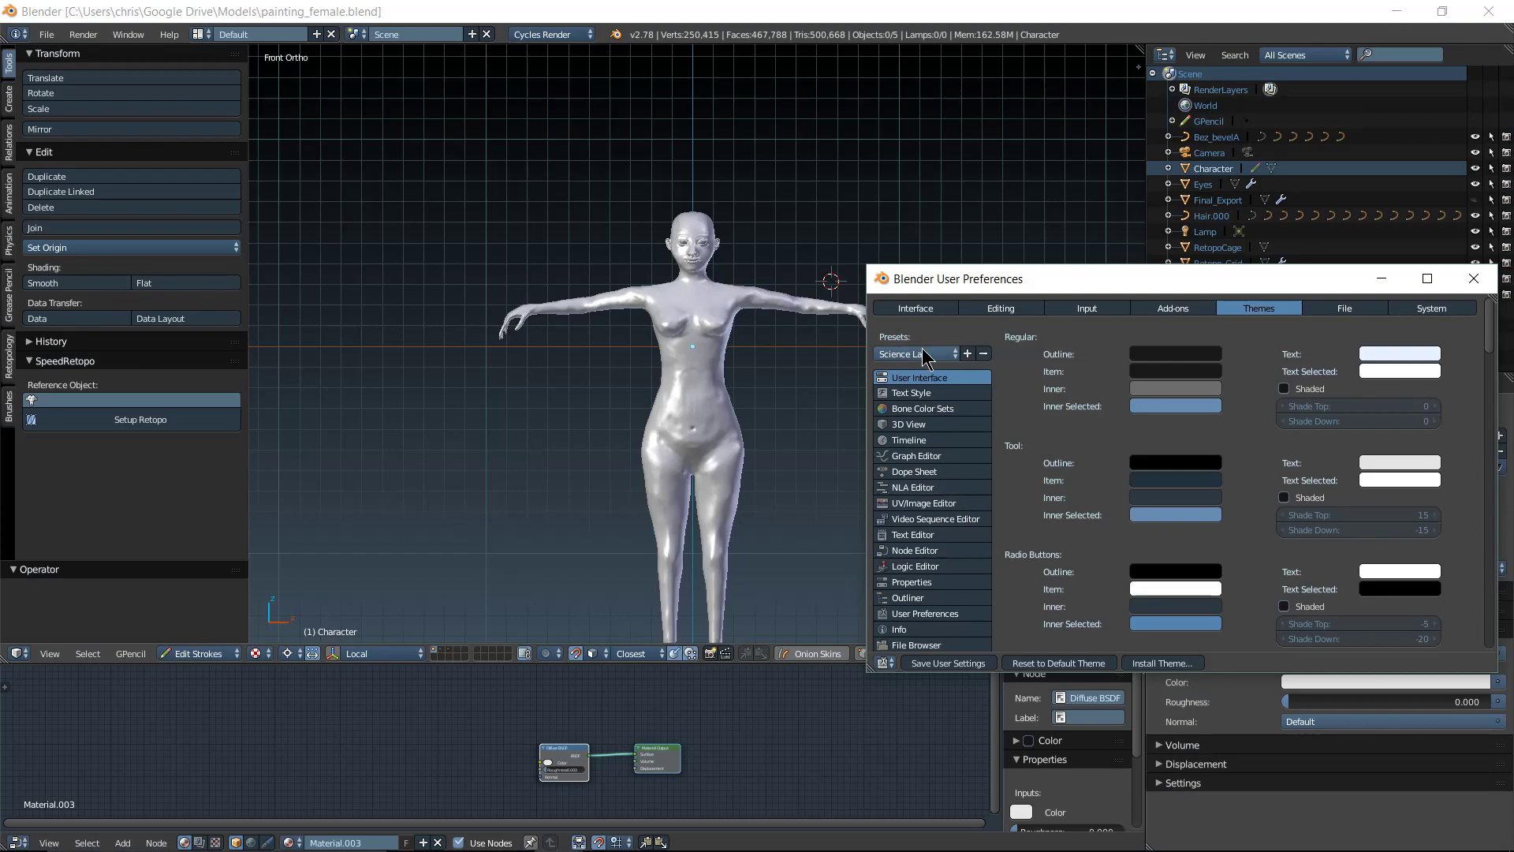
# Apply the Ubuntu Ambiance theme preset and minimize the preferences window to expose the whole interface
pyautogui.click(921, 354)
pyautogui.click(932, 516)
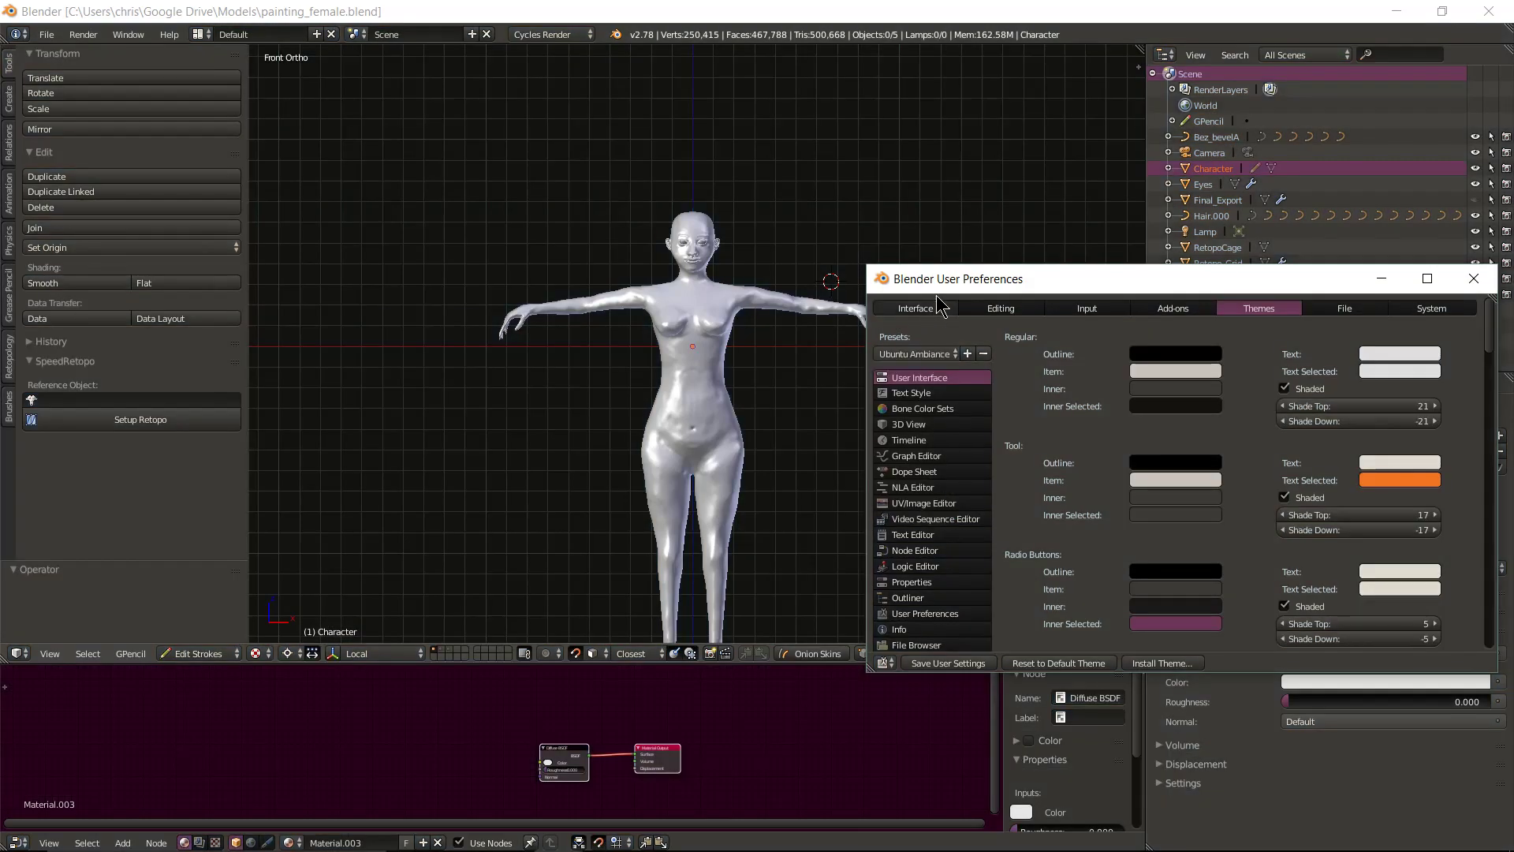
pyautogui.moveTo(922, 278); pyautogui.dragTo(831, 250)
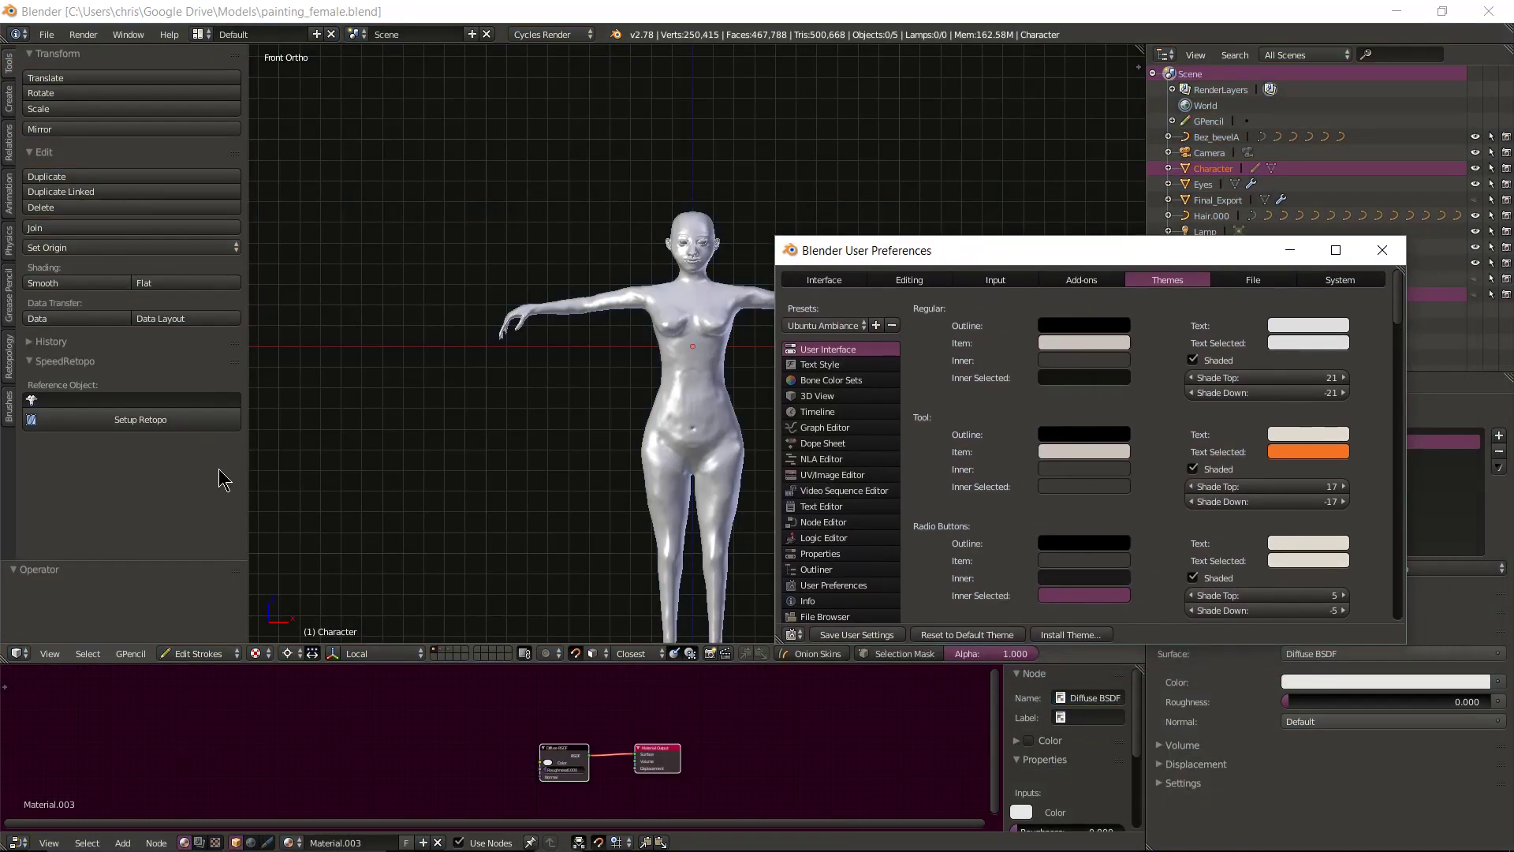
pyautogui.click(1290, 251)
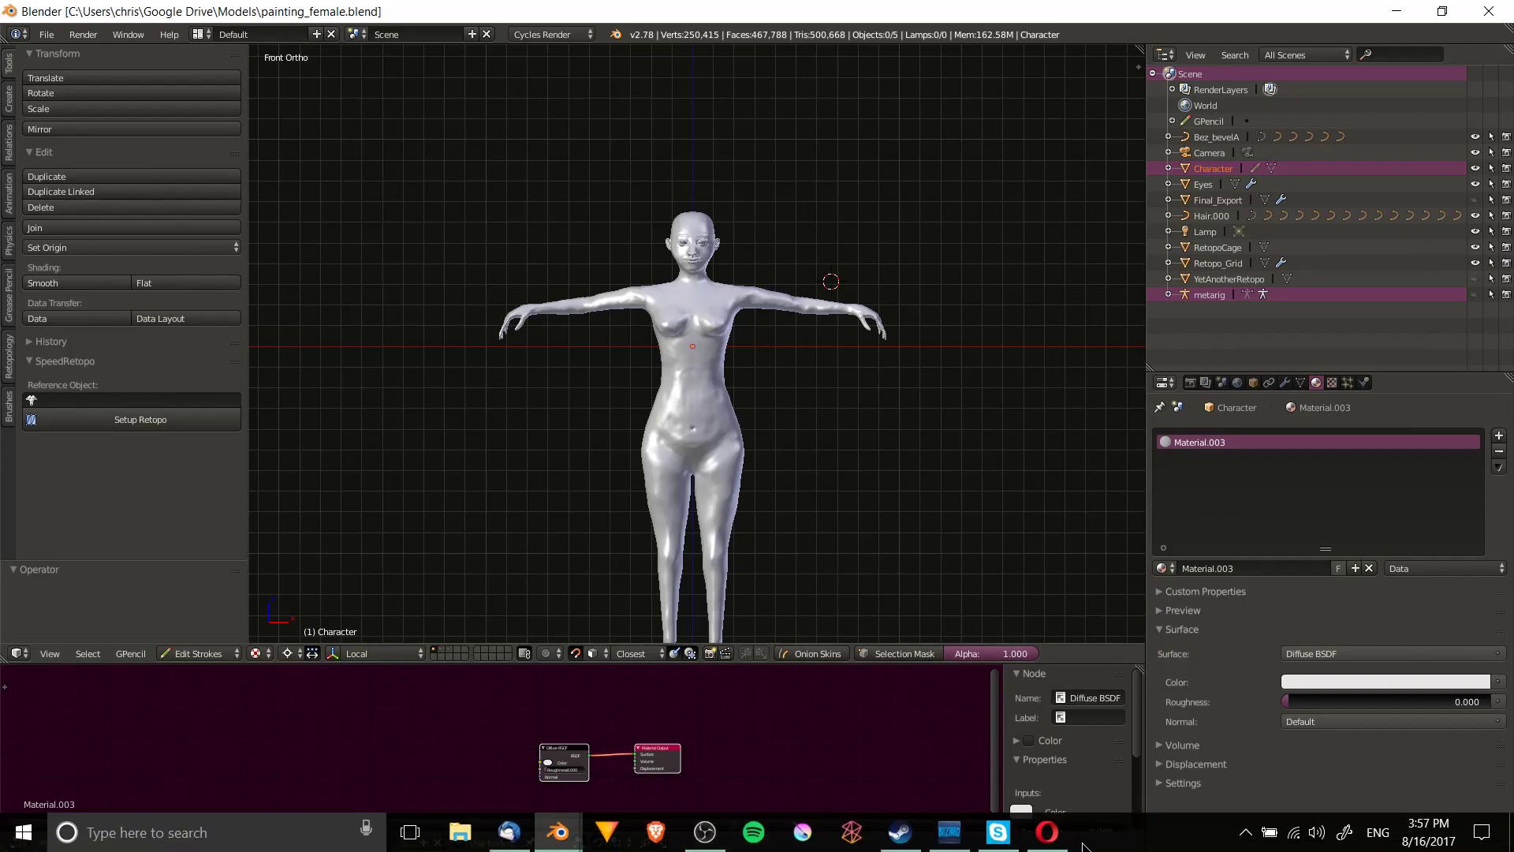
# Switch to the Opera browser and select the web address of Blend Swap's Blender Themes category
pyautogui.click(1065, 842)
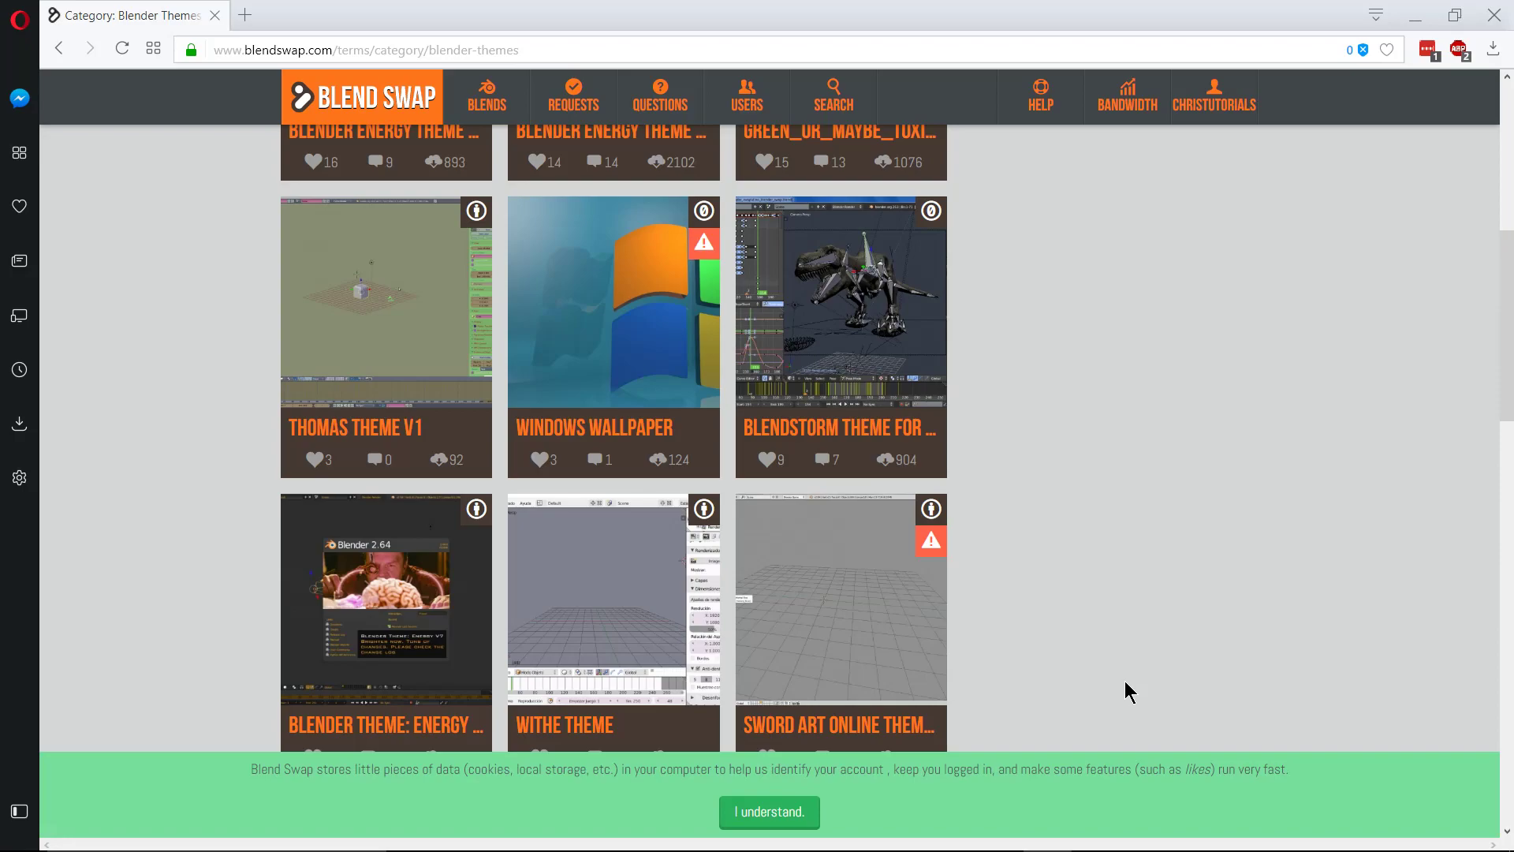
pyautogui.click(477, 54)
pyautogui.rightClick(477, 53)
pyautogui.click(555, 120)
# Look through the downloadable themes listed in the Blender Themes category
pyautogui.scroll(8, 1175, 452)
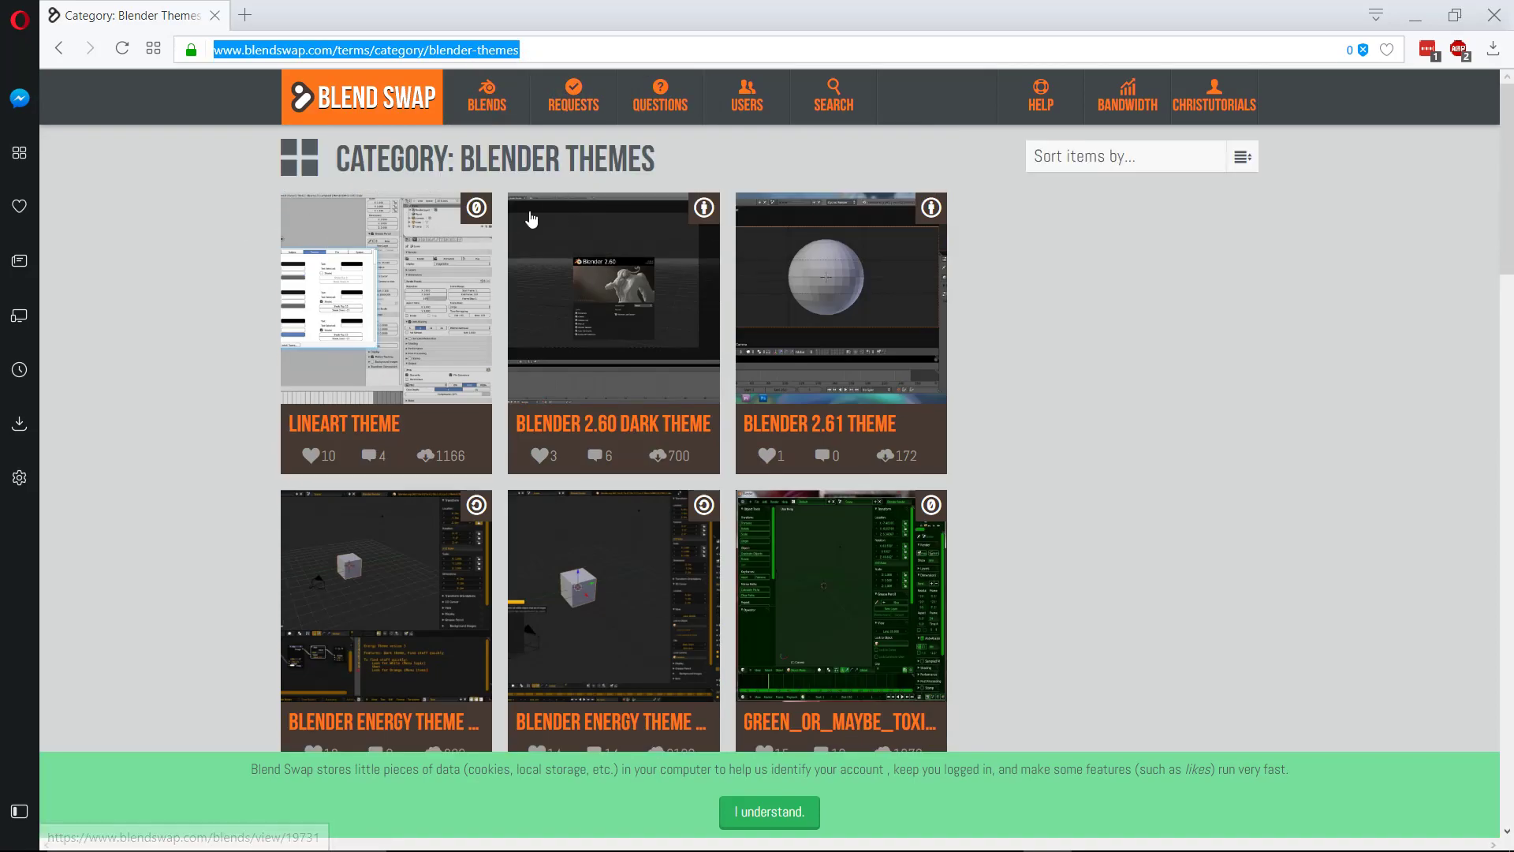
pyautogui.scroll(-1, 757, 225)
pyautogui.scroll(-4, 1030, 404)
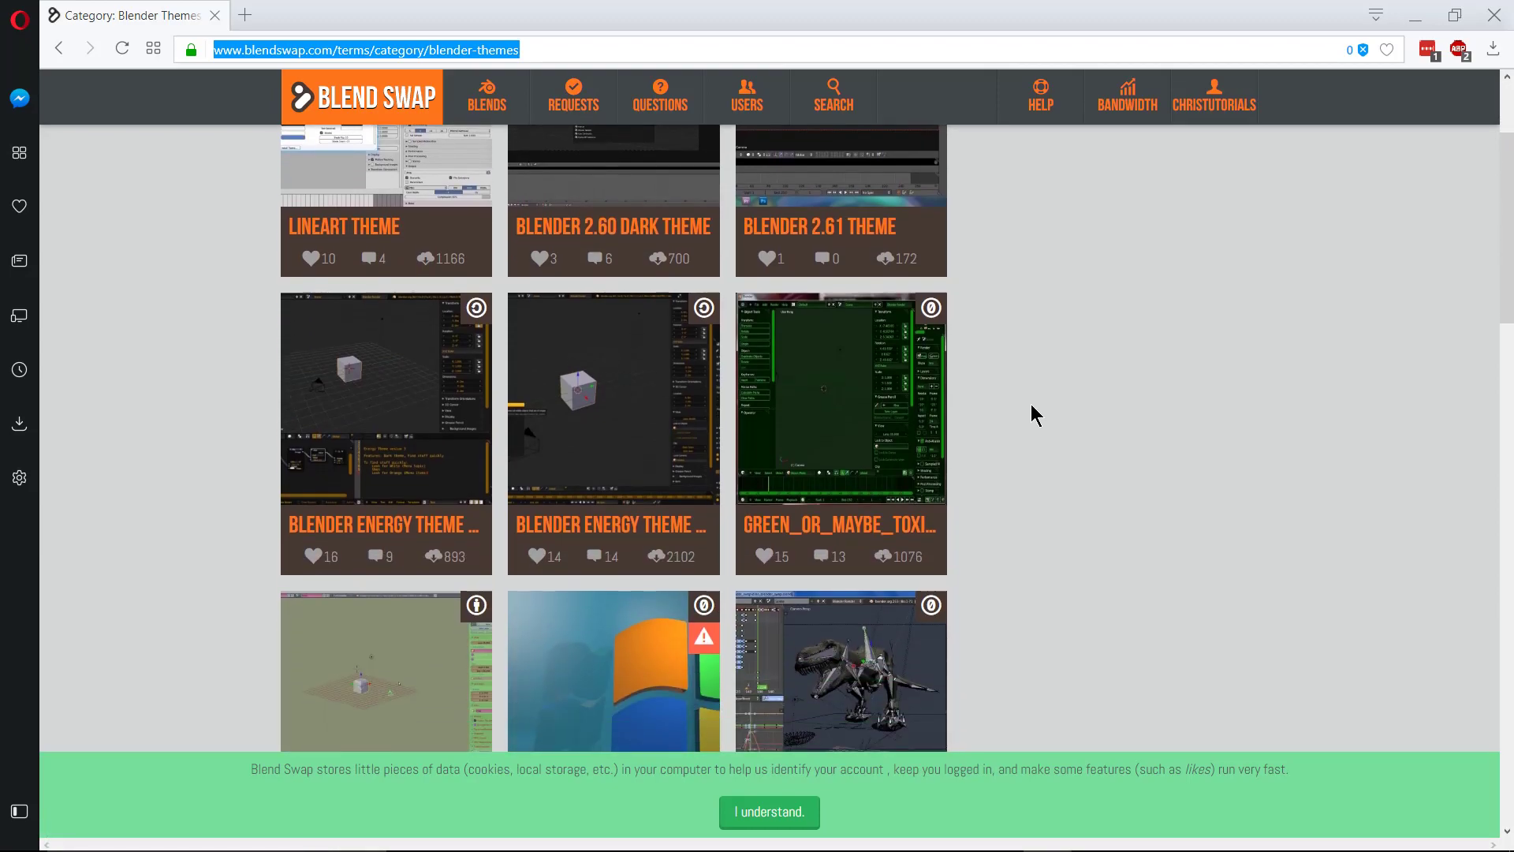
pyautogui.scroll(2, 311, 272)
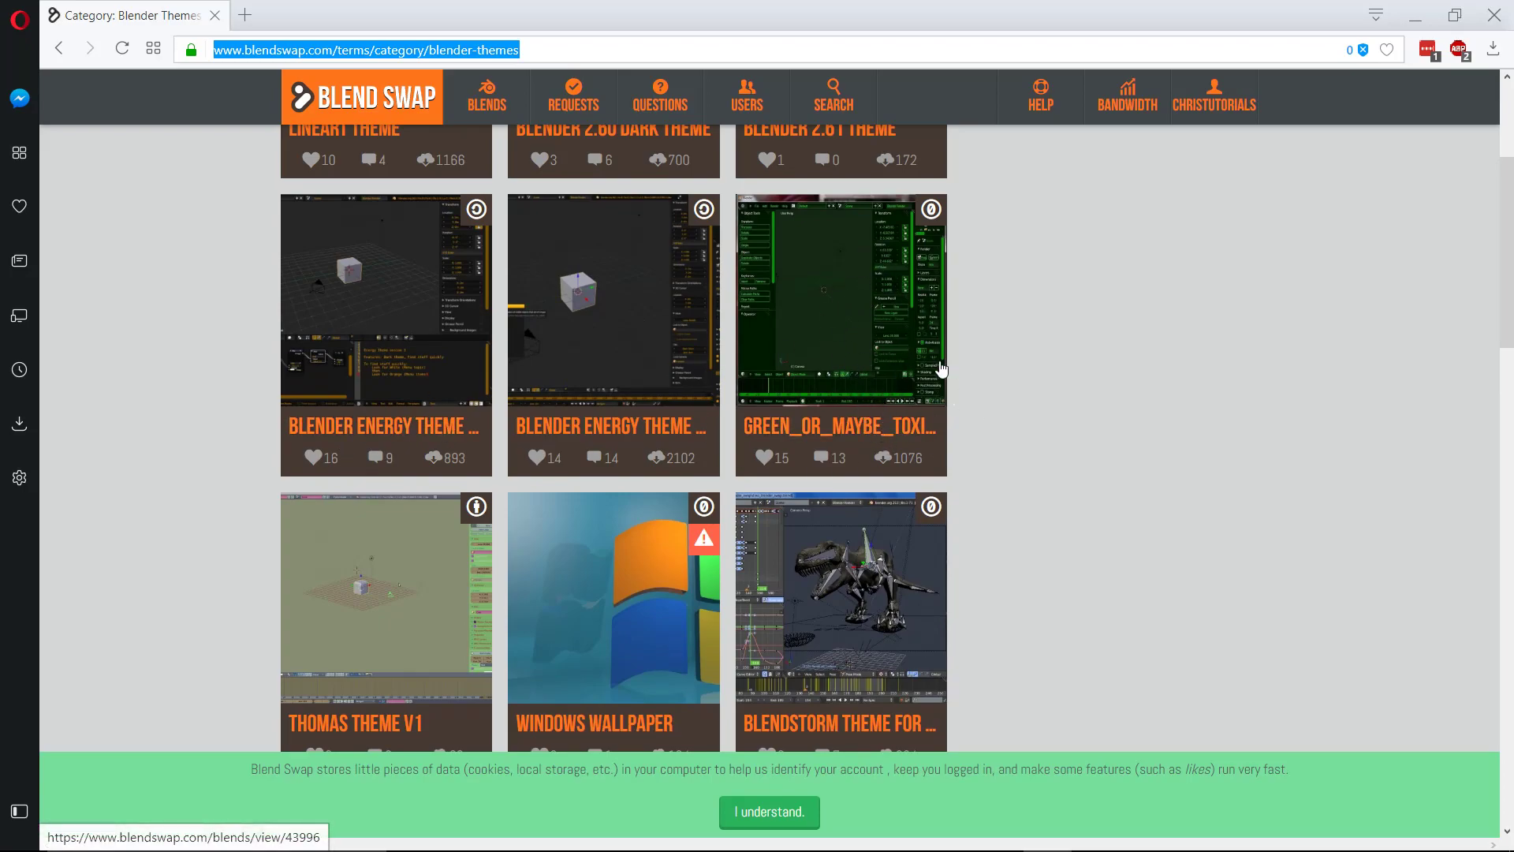
pyautogui.scroll(-1, 908, 328)
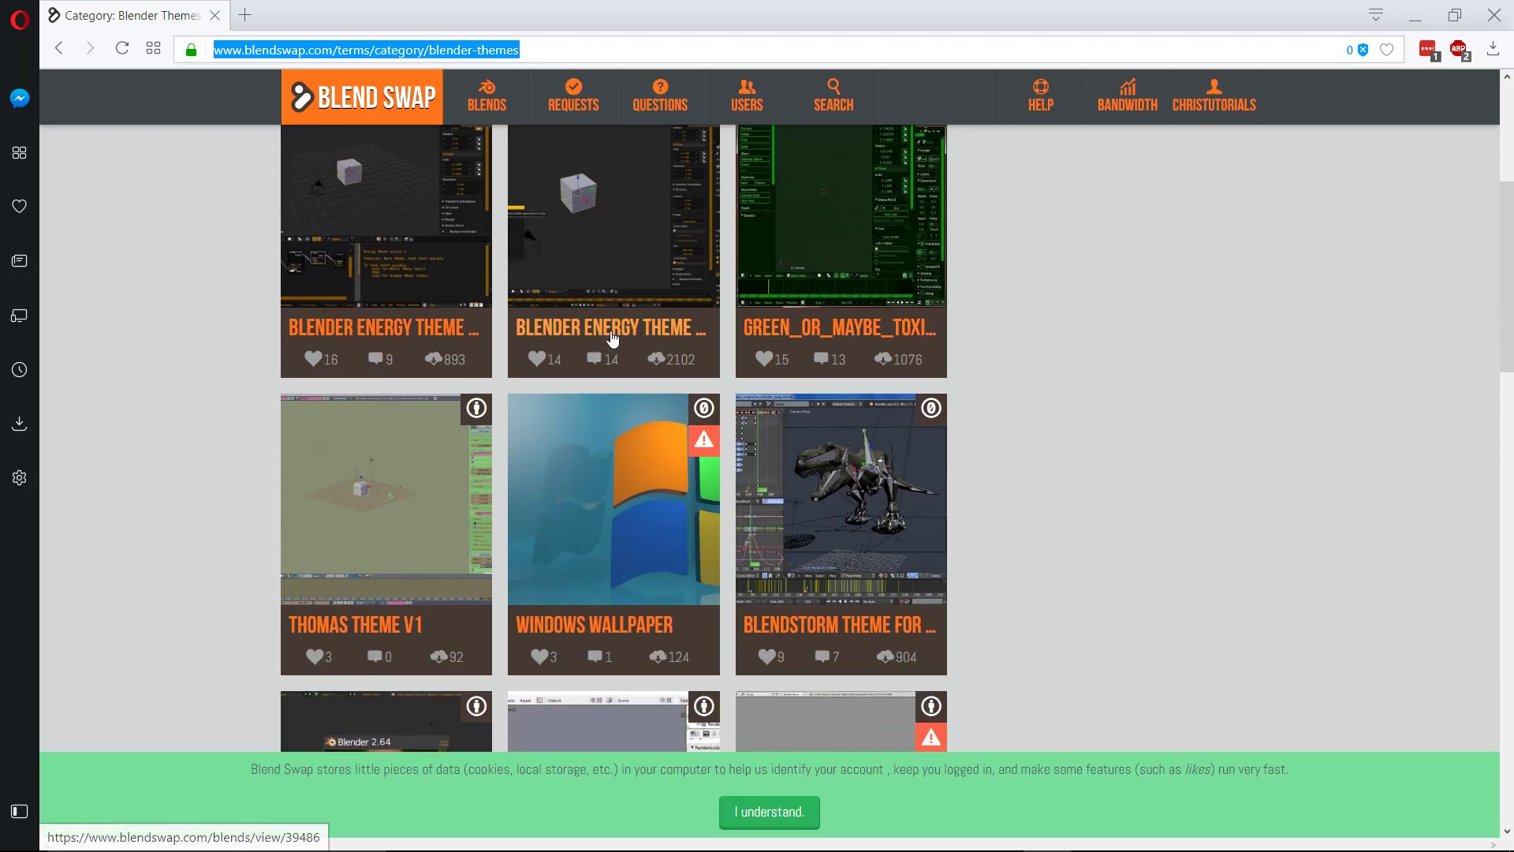
# Minimize the browser and Blender, and open the archive 61753_BlenderArtists-Inspired_v1.zip from the desktop
pyautogui.click(1414, 15)
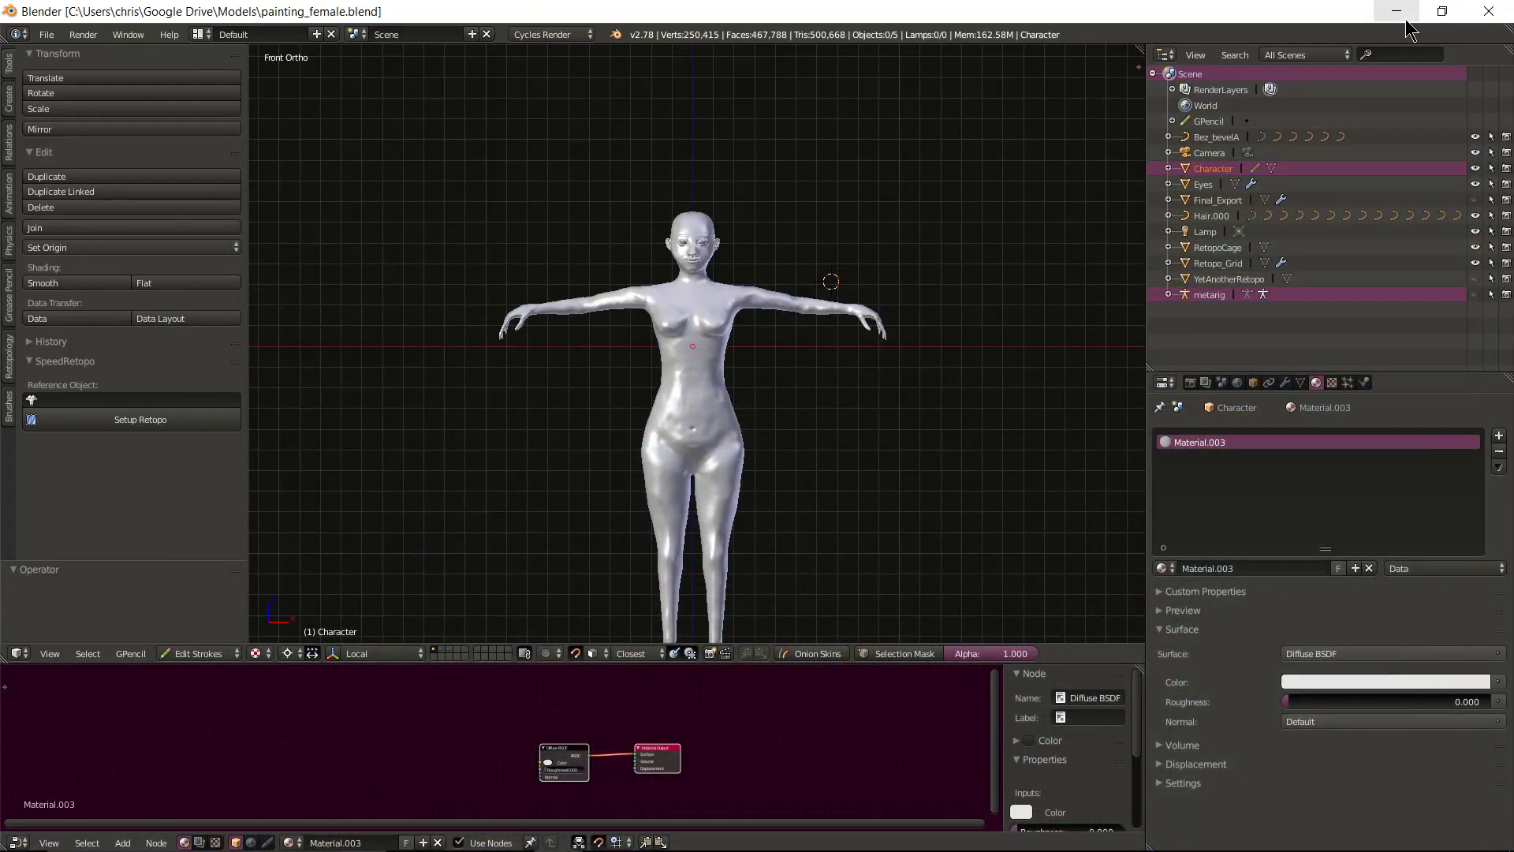
pyautogui.click(1396, 12)
pyautogui.doubleClick(371, 197)
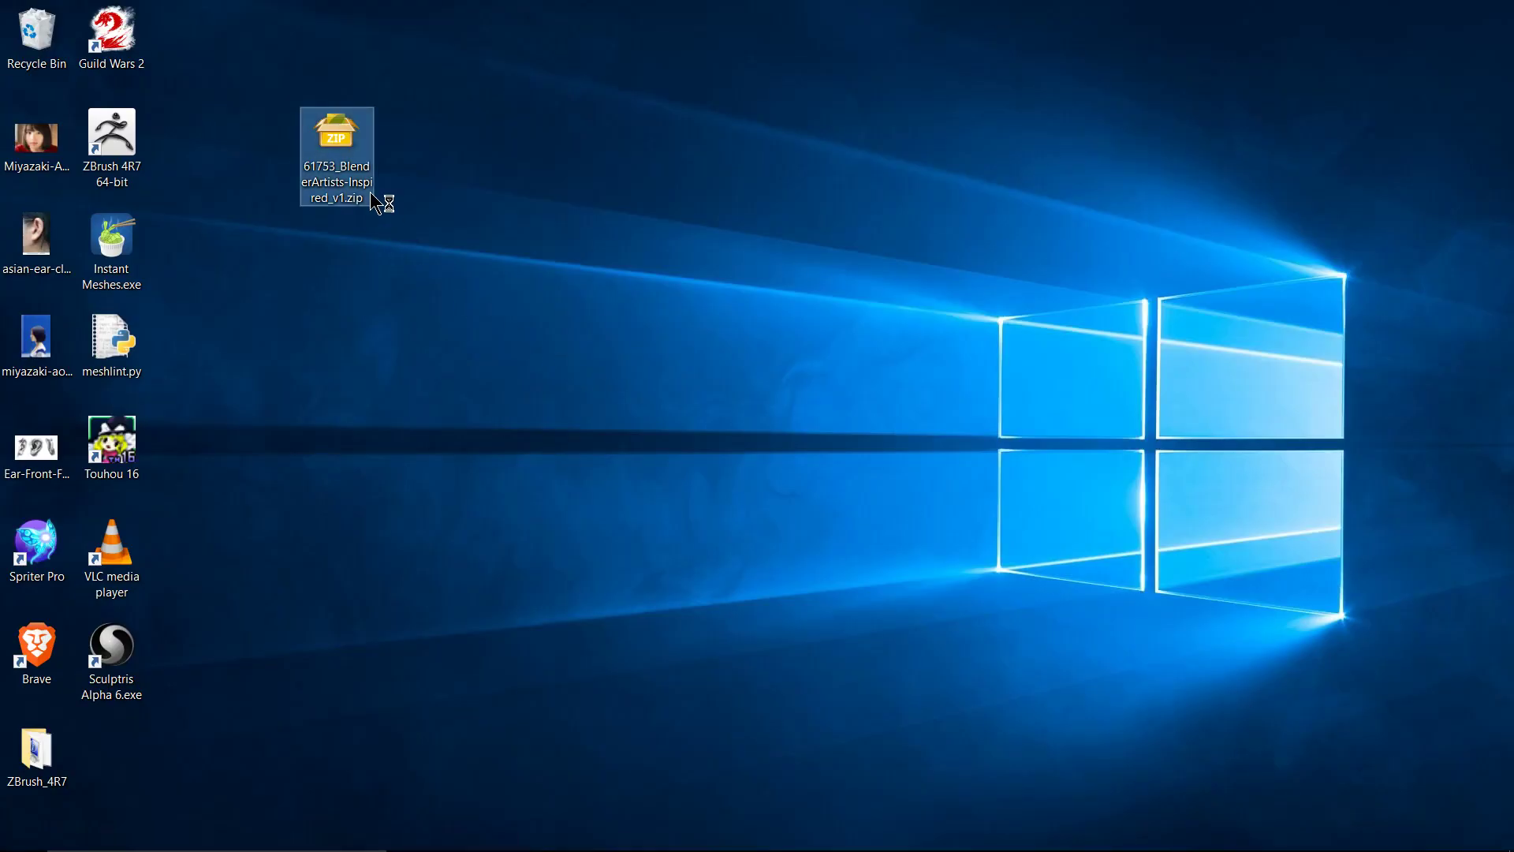
pyautogui.click(421, 156)
pyautogui.doubleClick(360, 134)
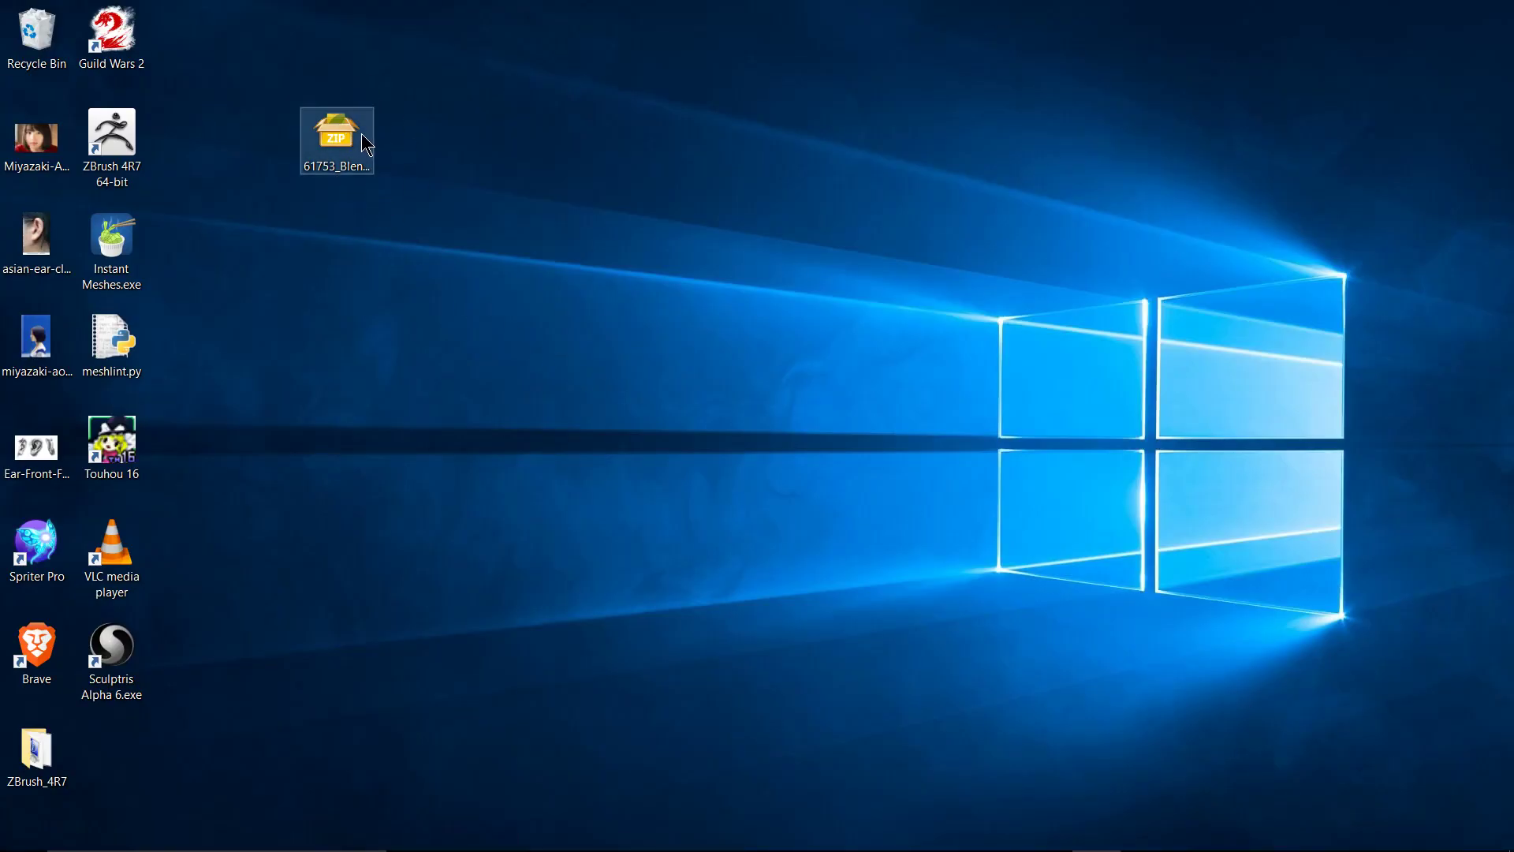
# Extract blender_artists_-_inspired.xml from the archive to the desktop and place it beneath the zip file
pyautogui.moveTo(374, 118); pyautogui.dragTo(993, 149)
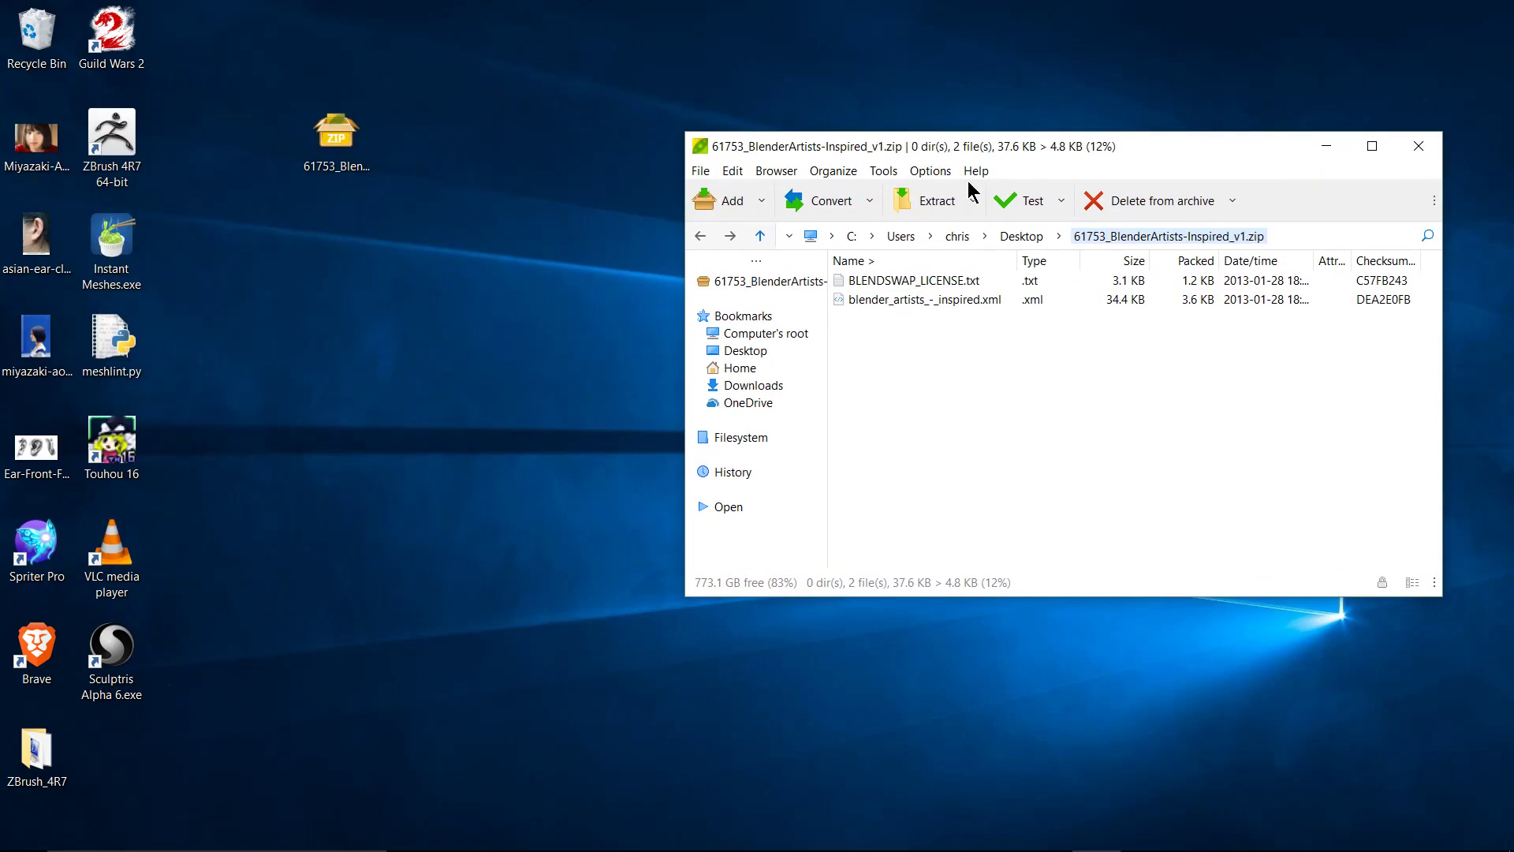
pyautogui.click(963, 300)
pyautogui.moveTo(976, 301); pyautogui.dragTo(329, 225)
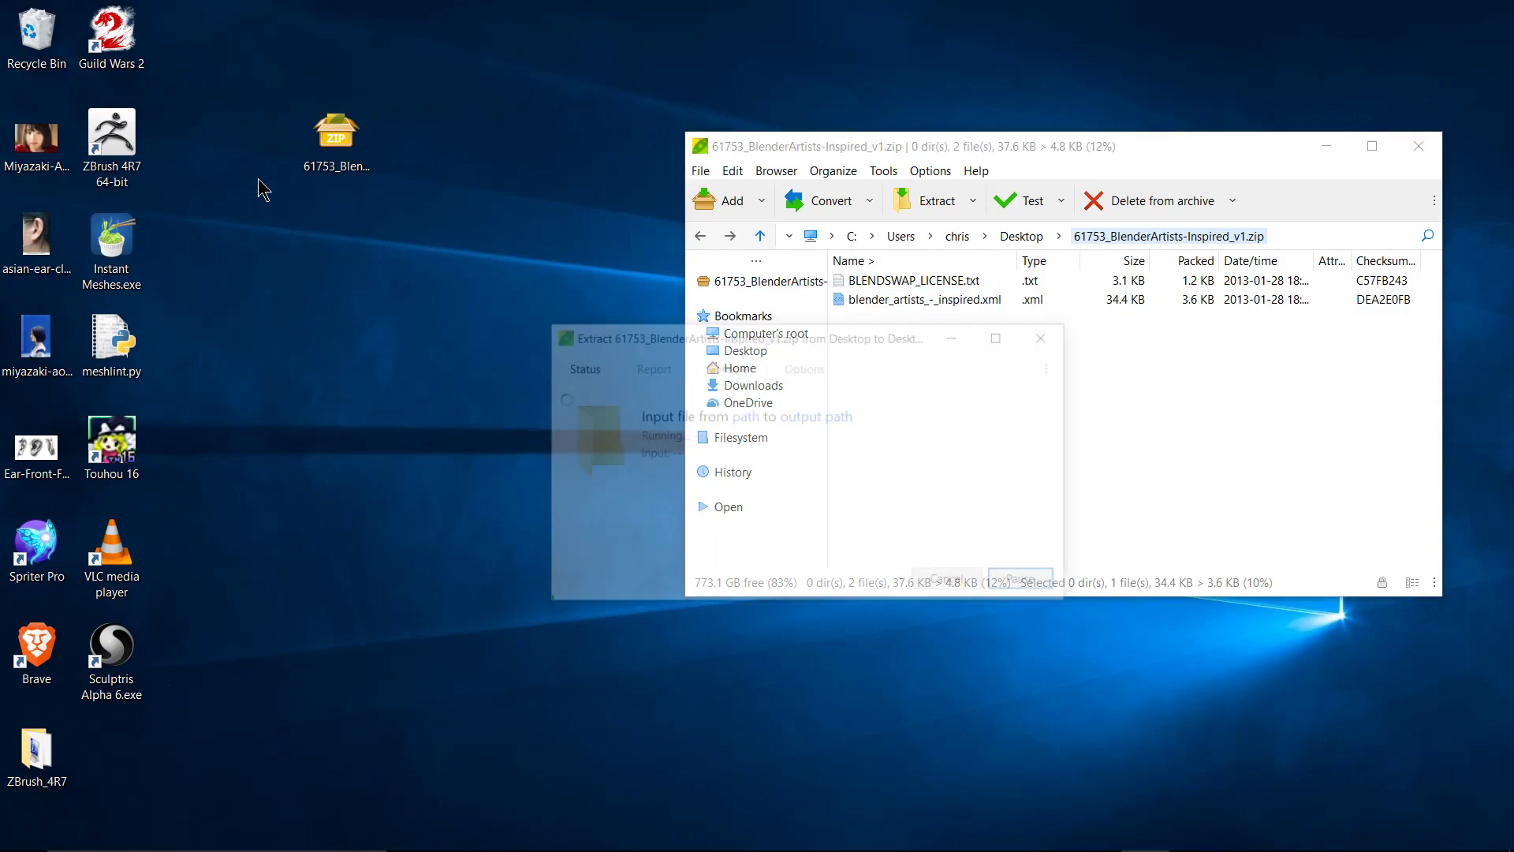
pyautogui.moveTo(98, 750); pyautogui.dragTo(315, 251)
# Switch back to Blender and restore the User Preferences window in front of the main window
pyautogui.moveTo(991, 842)
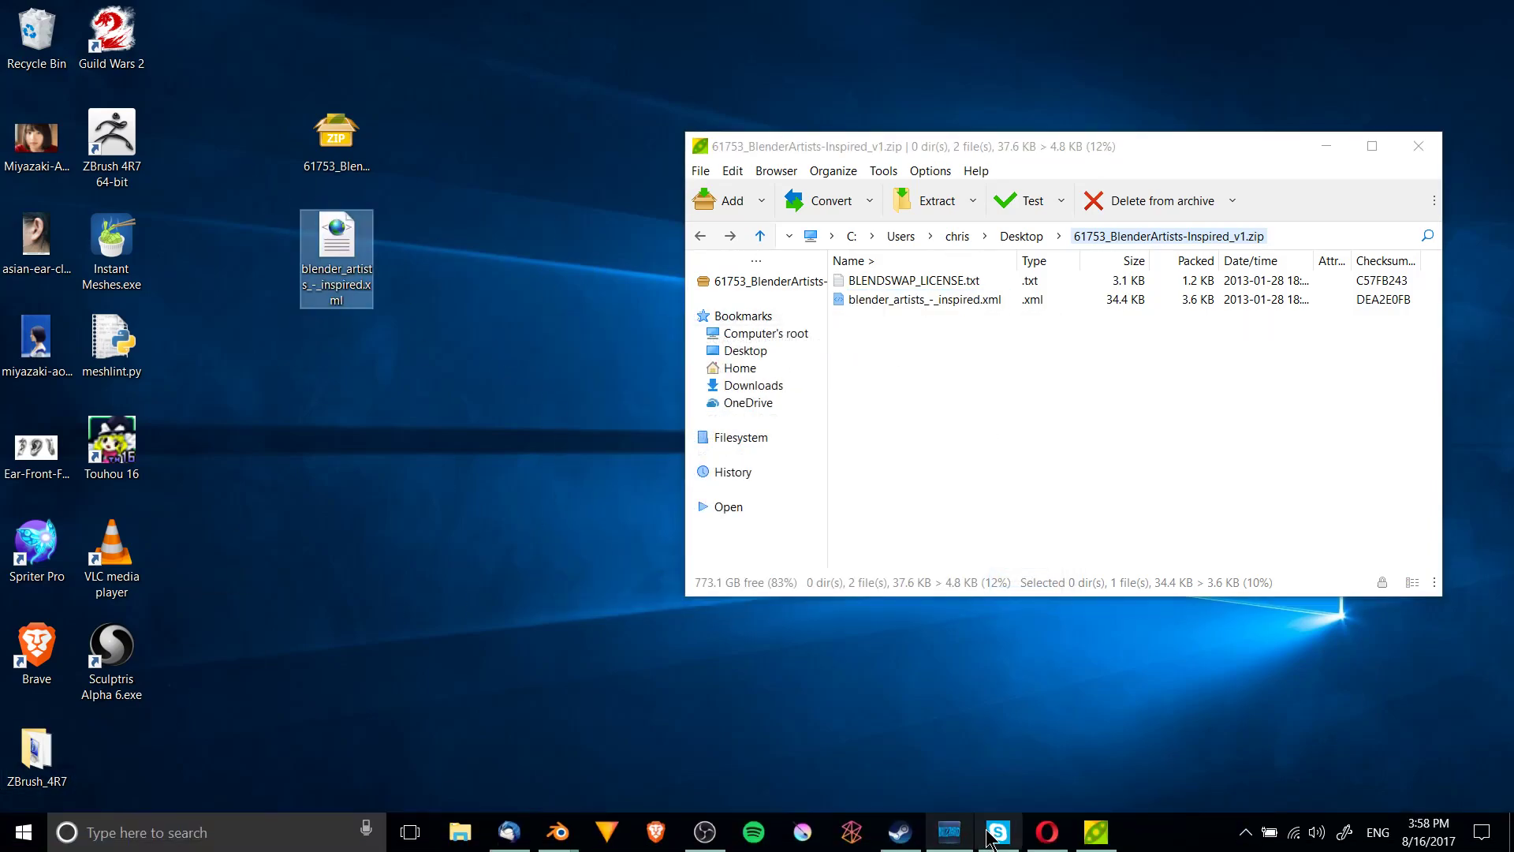
pyautogui.click(557, 832)
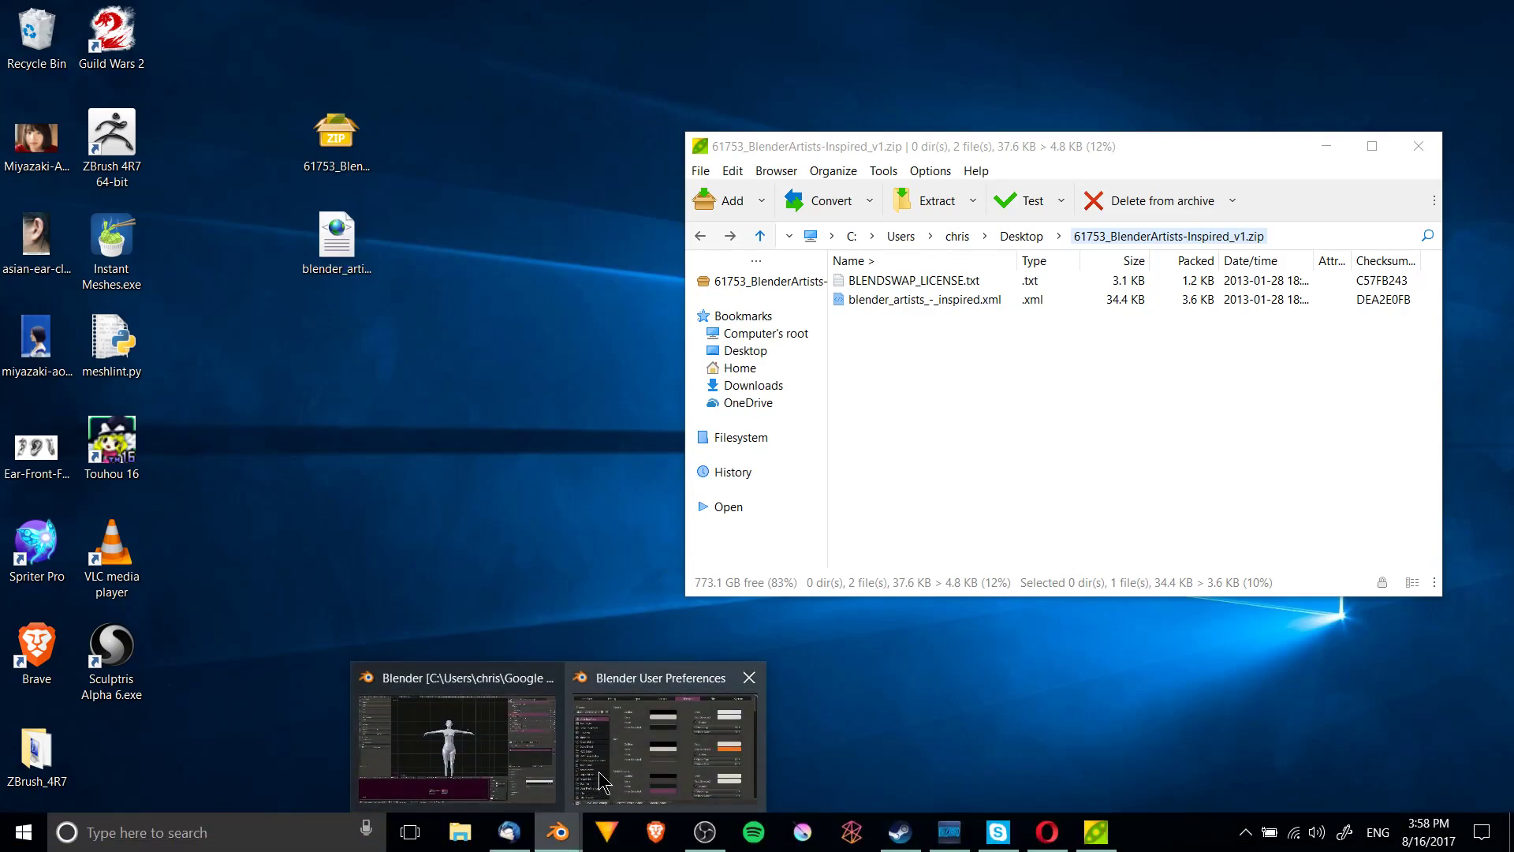
pyautogui.click(603, 783)
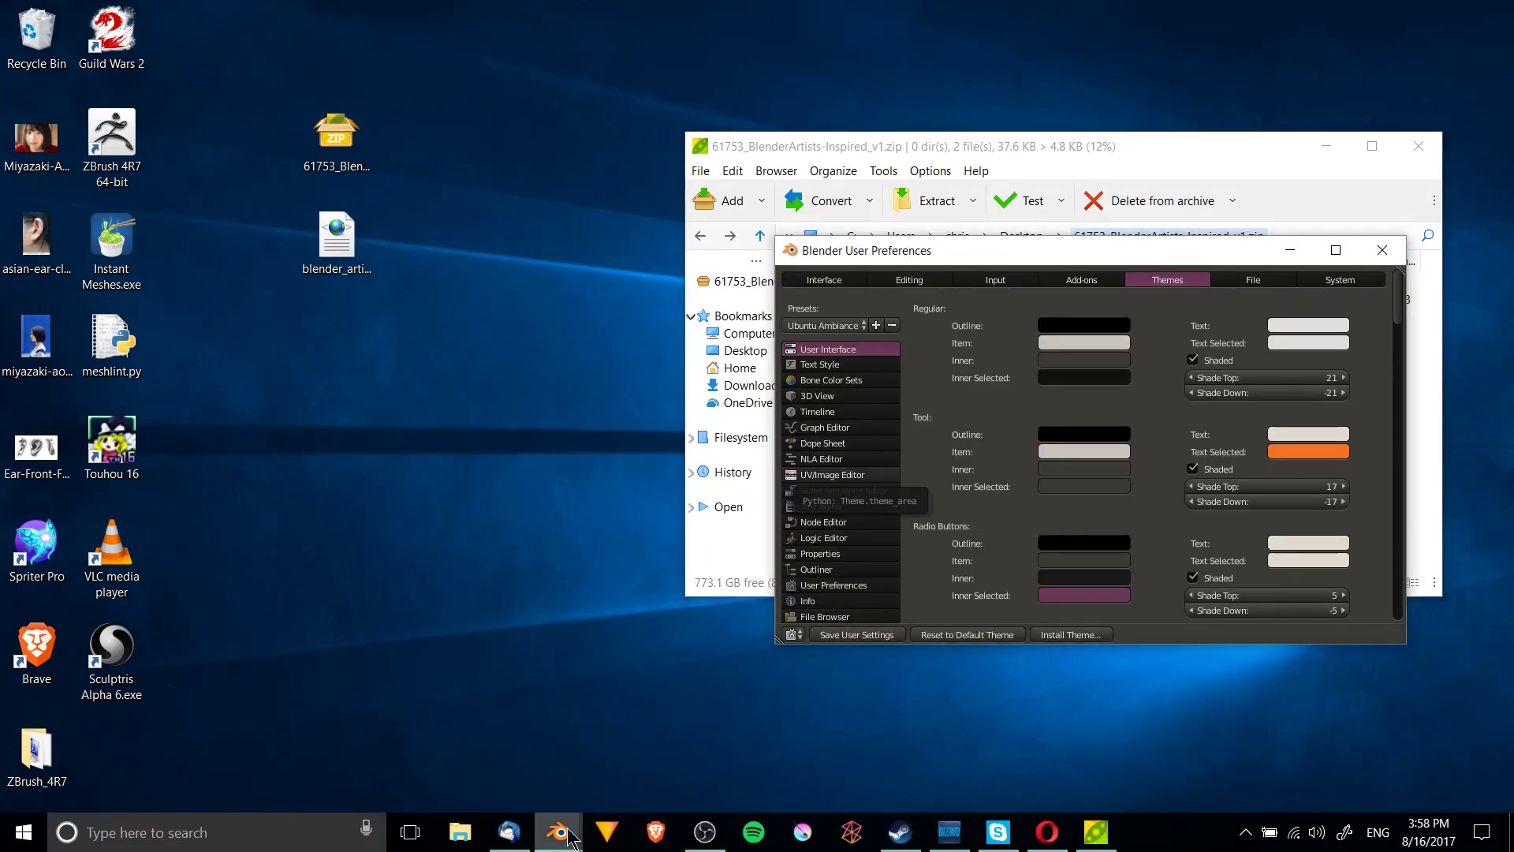
pyautogui.moveTo(568, 835)
pyautogui.click(456, 757)
pyautogui.click(661, 757)
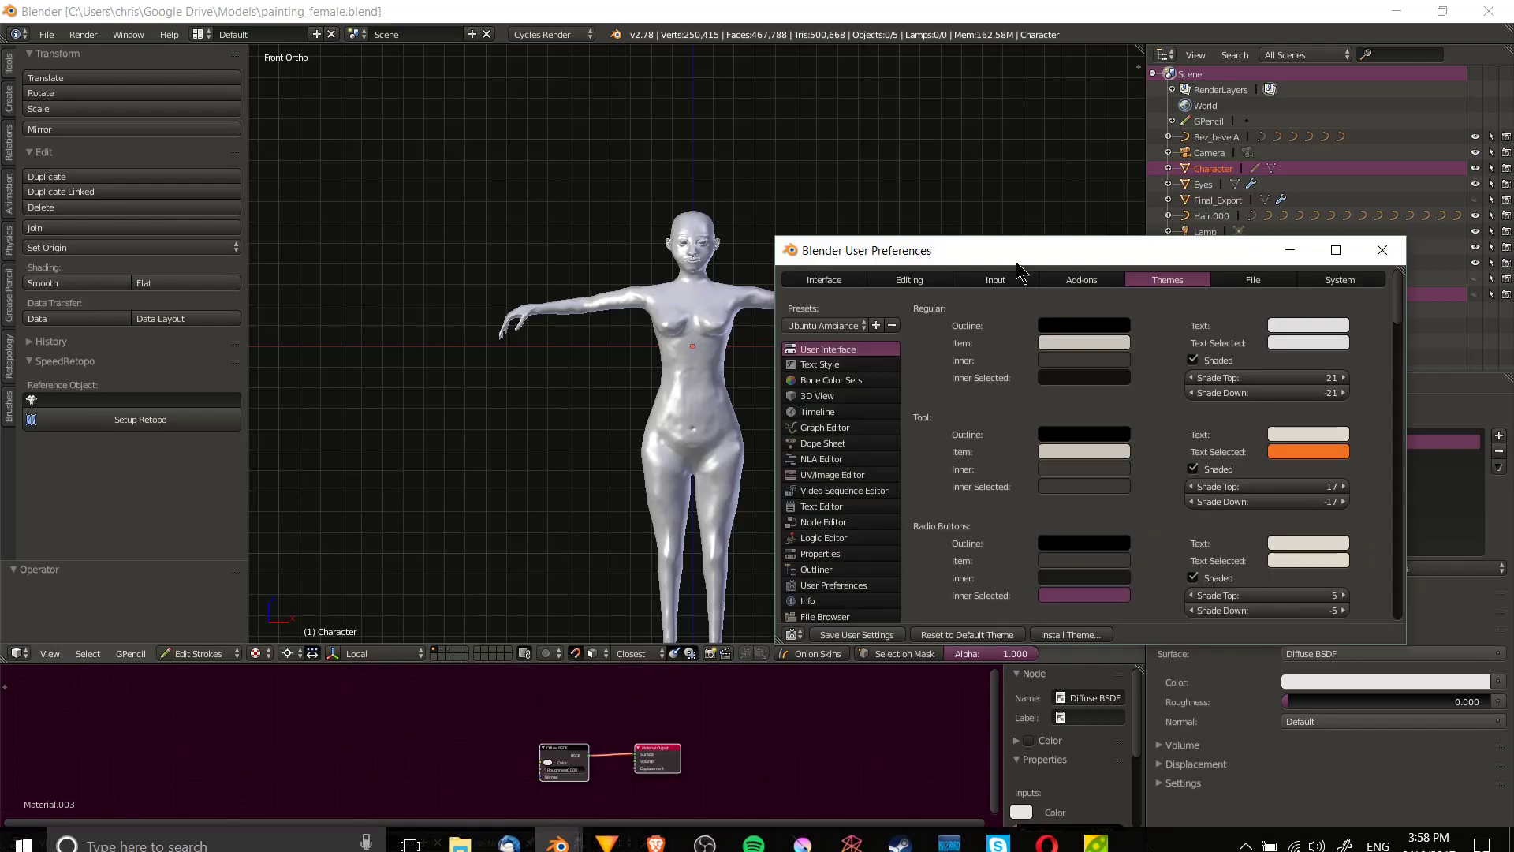
pyautogui.moveTo(1016, 262); pyautogui.dragTo(944, 183)
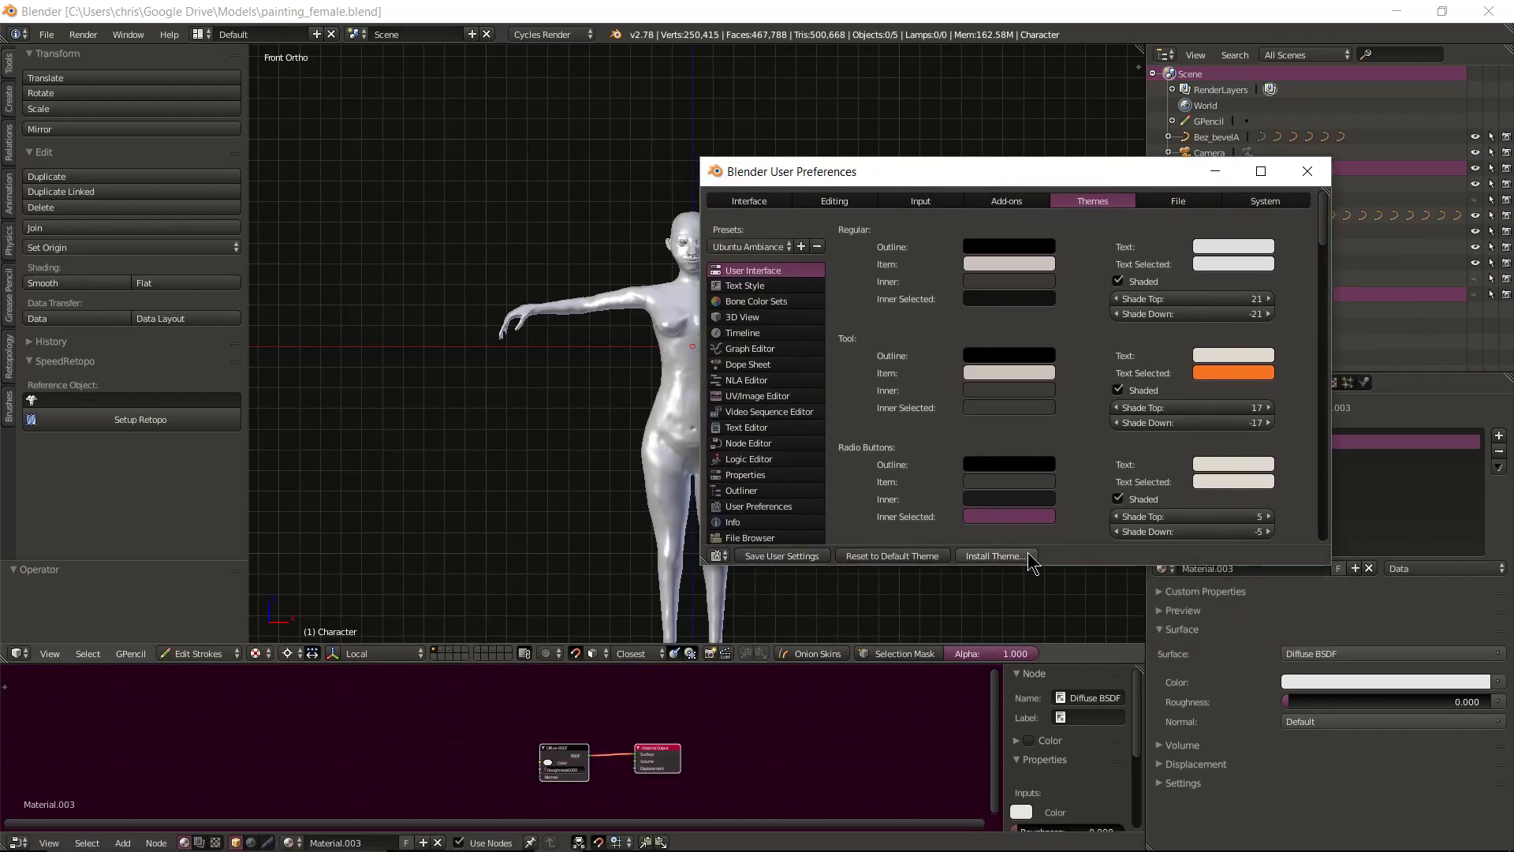
# Install the theme file blender_artists_-_inspired.xml from the Desktop folder
pyautogui.click(1022, 557)
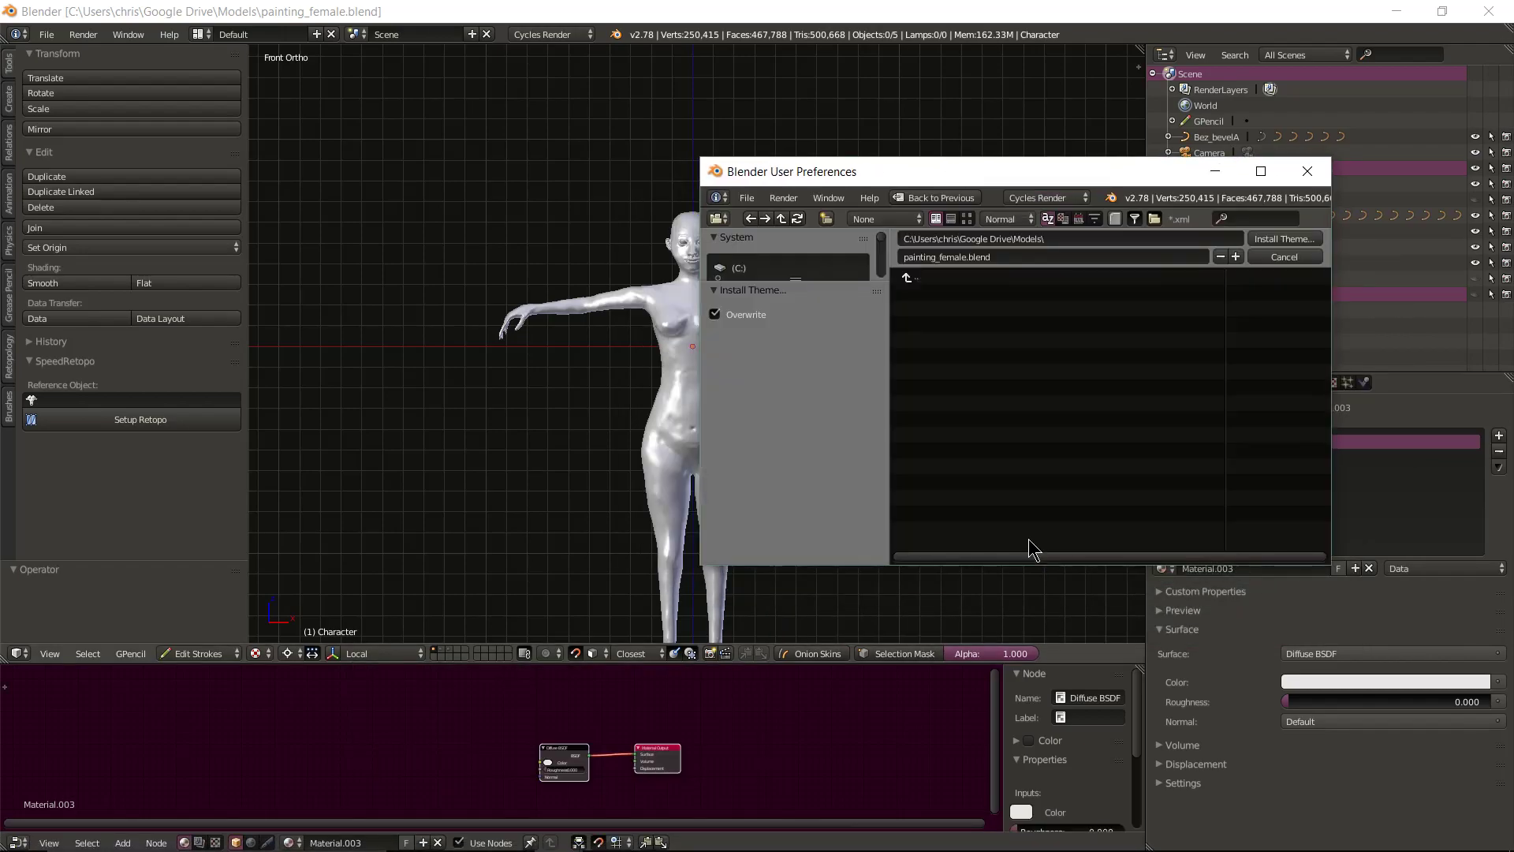
pyautogui.moveTo(822, 286); pyautogui.dragTo(826, 505)
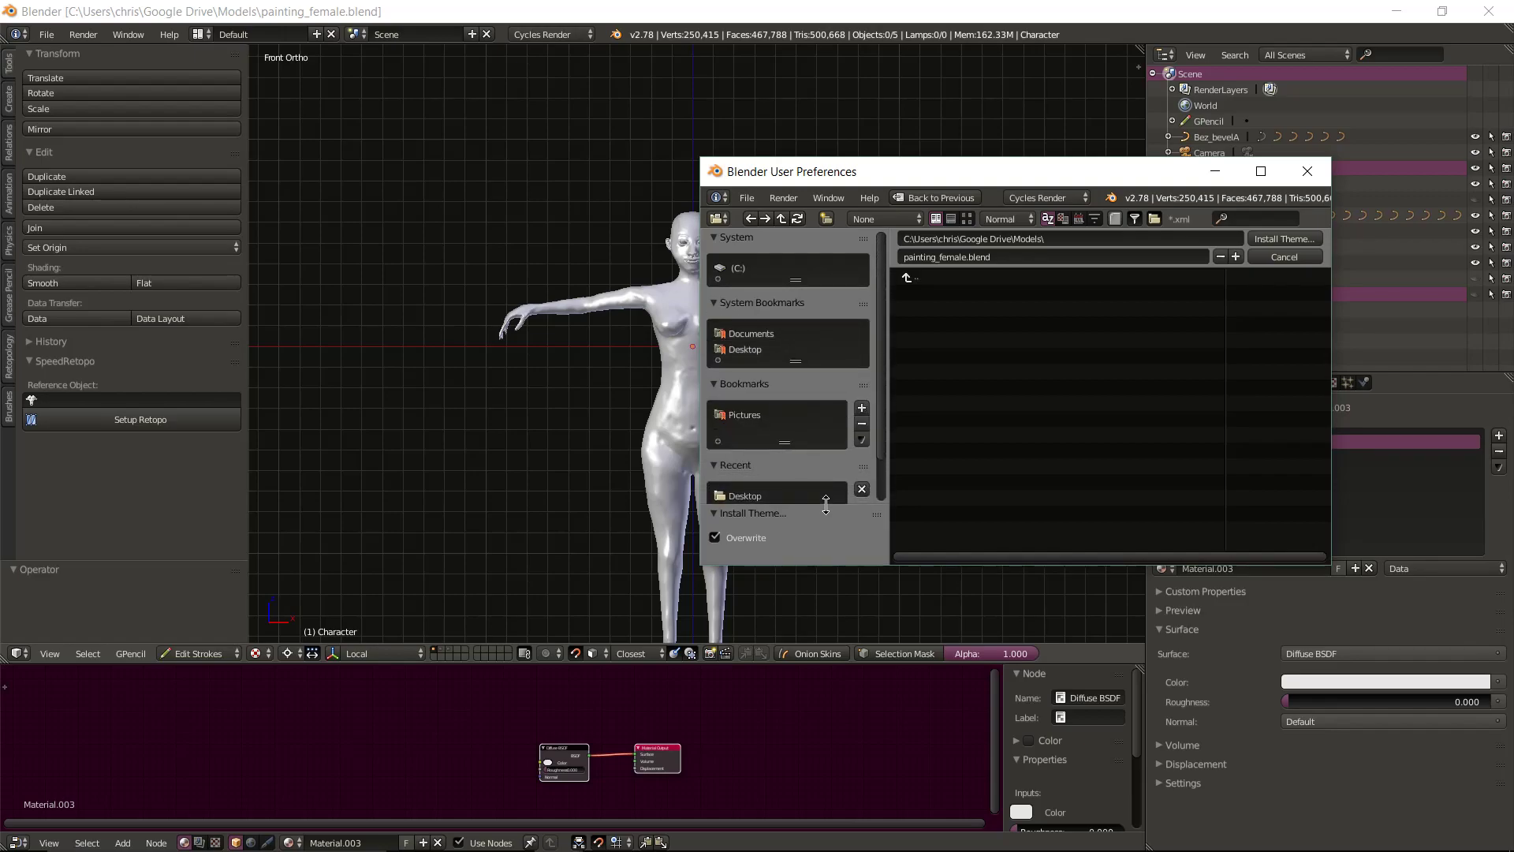
pyautogui.click(746, 352)
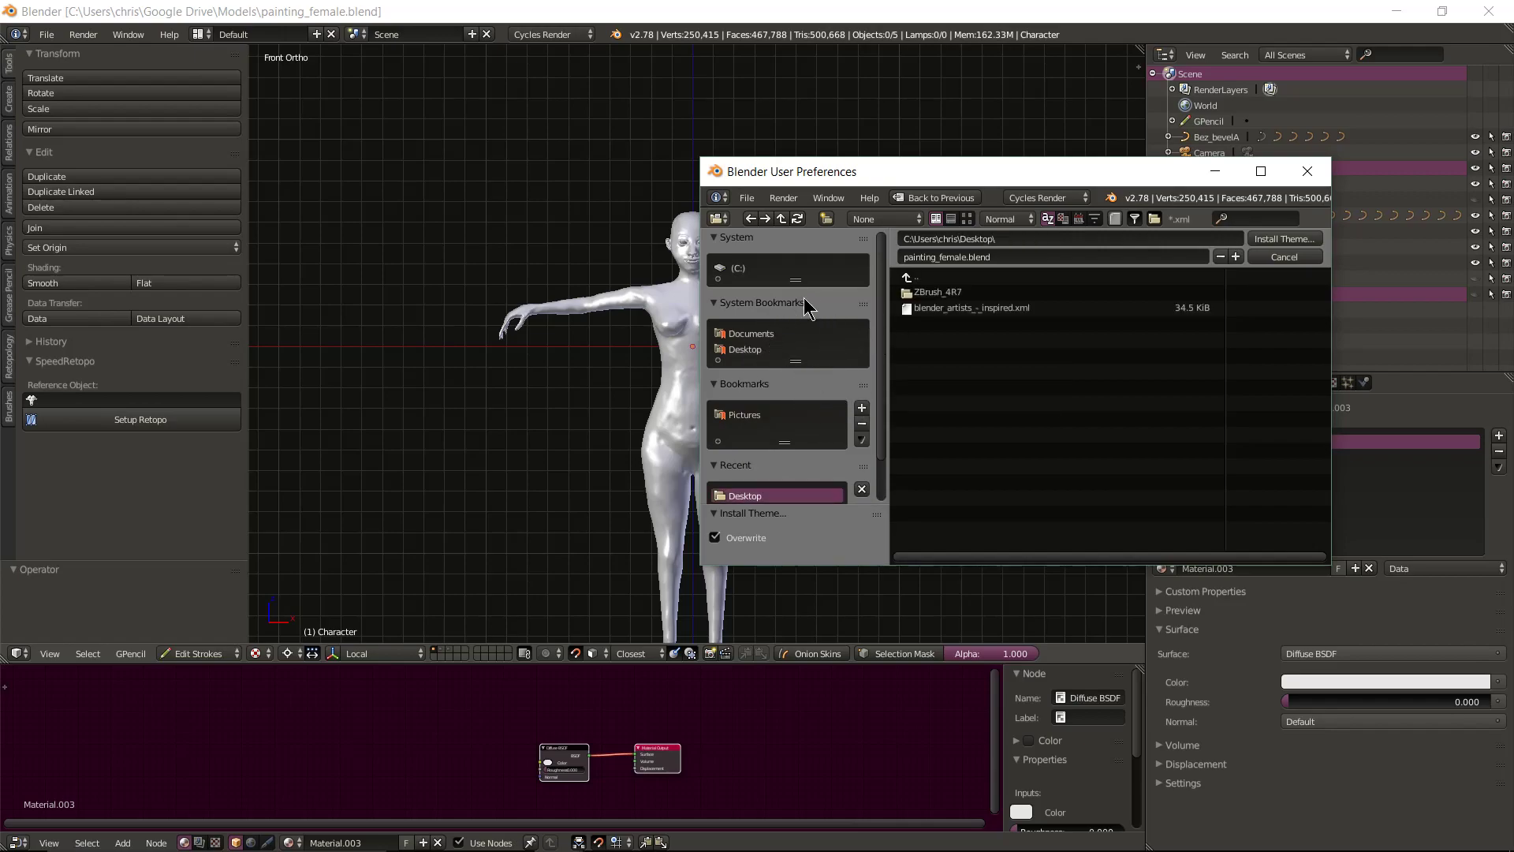
pyautogui.click(955, 310)
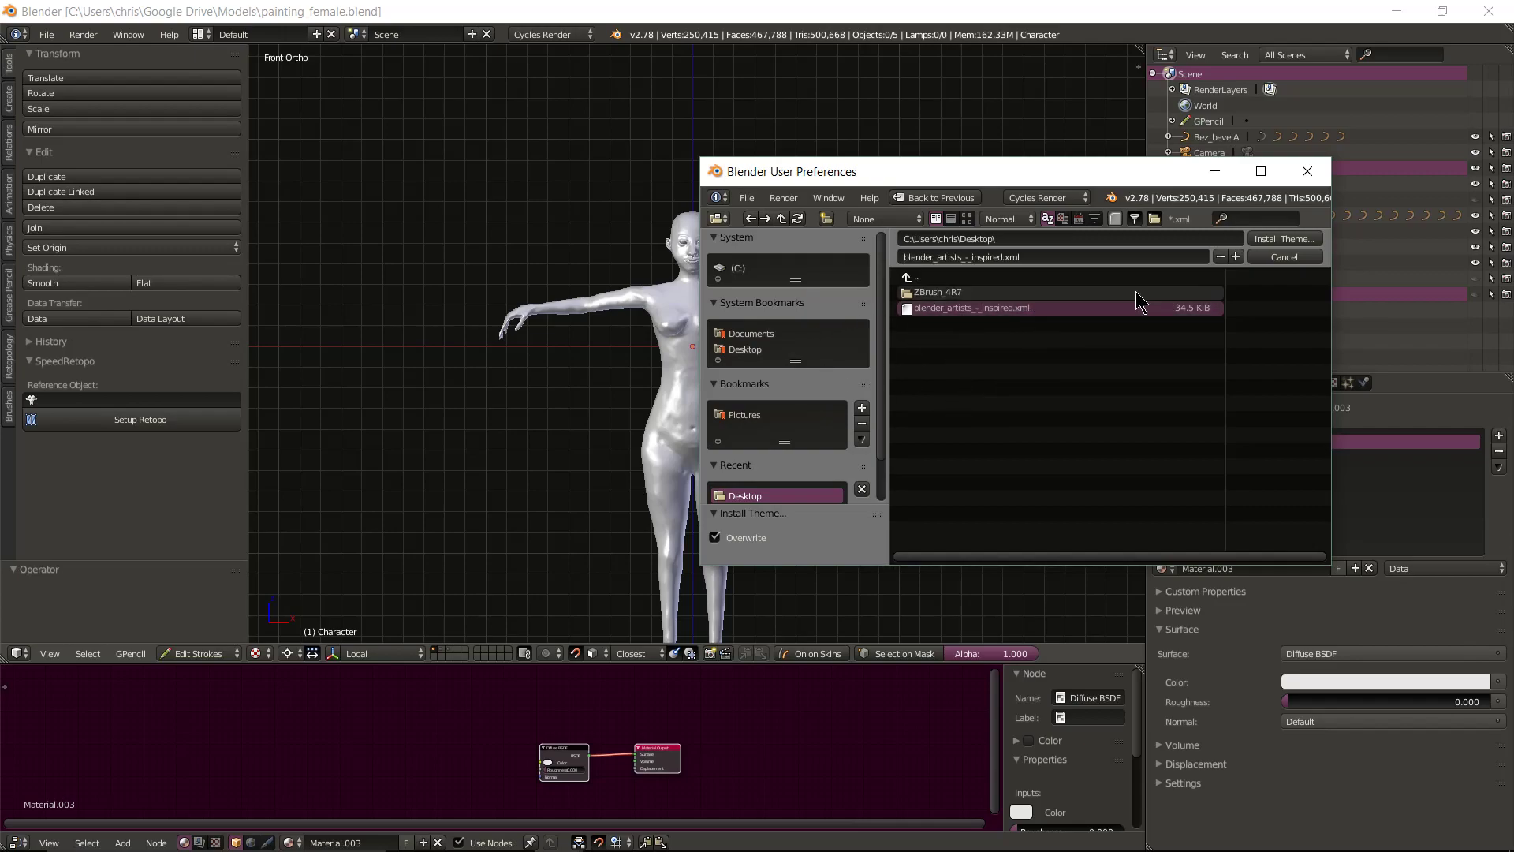
pyautogui.click(1285, 239)
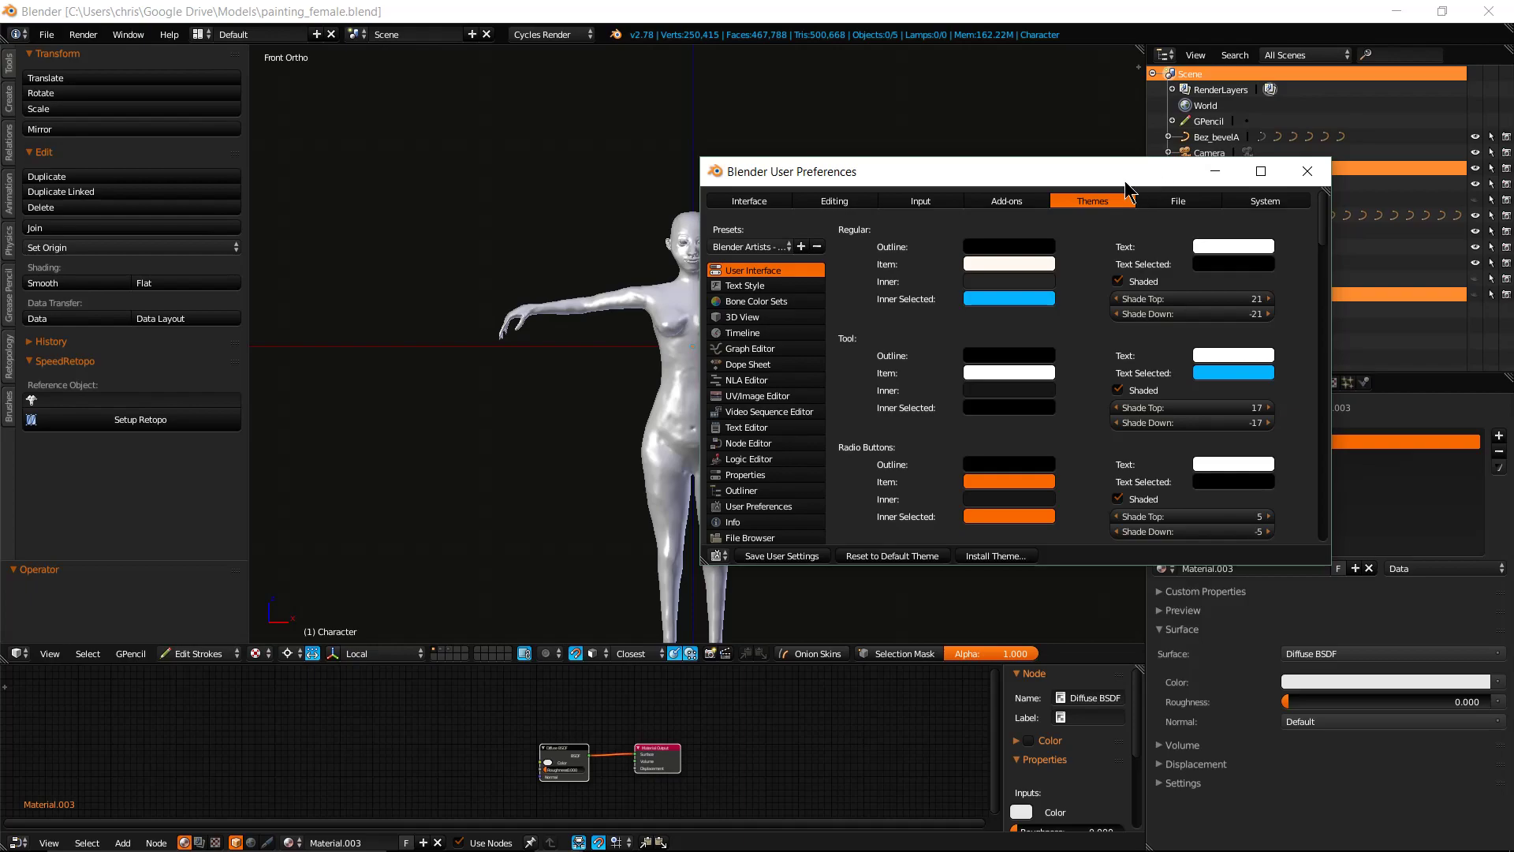
# Move the preferences window off the model, apply the Graph theme preset, and switch back to Blender Artists - Inspired
pyautogui.moveTo(1122, 181); pyautogui.dragTo(1377, 291)
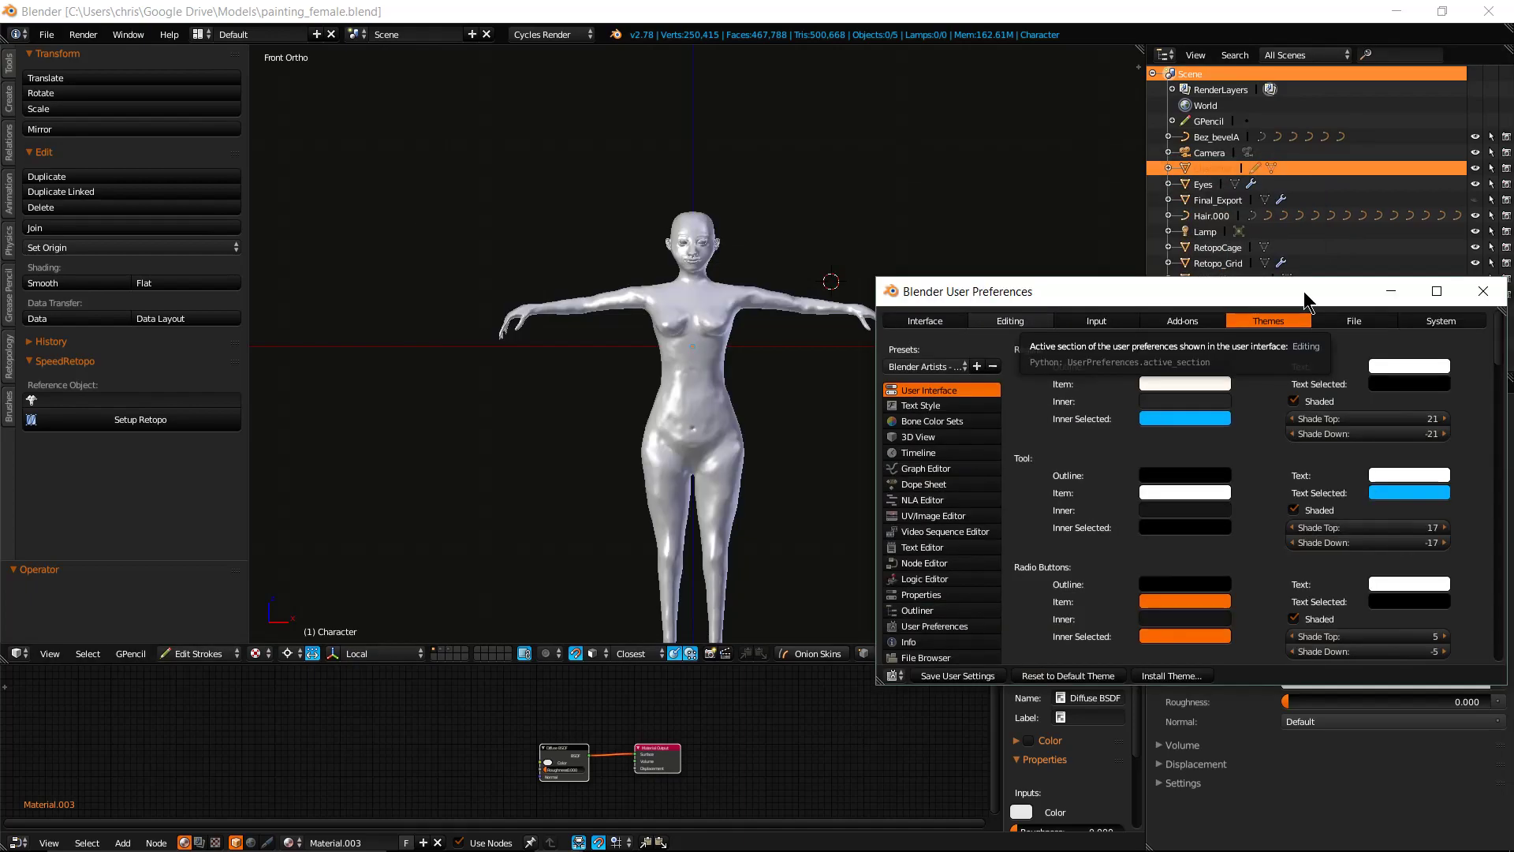
pyautogui.click(947, 367)
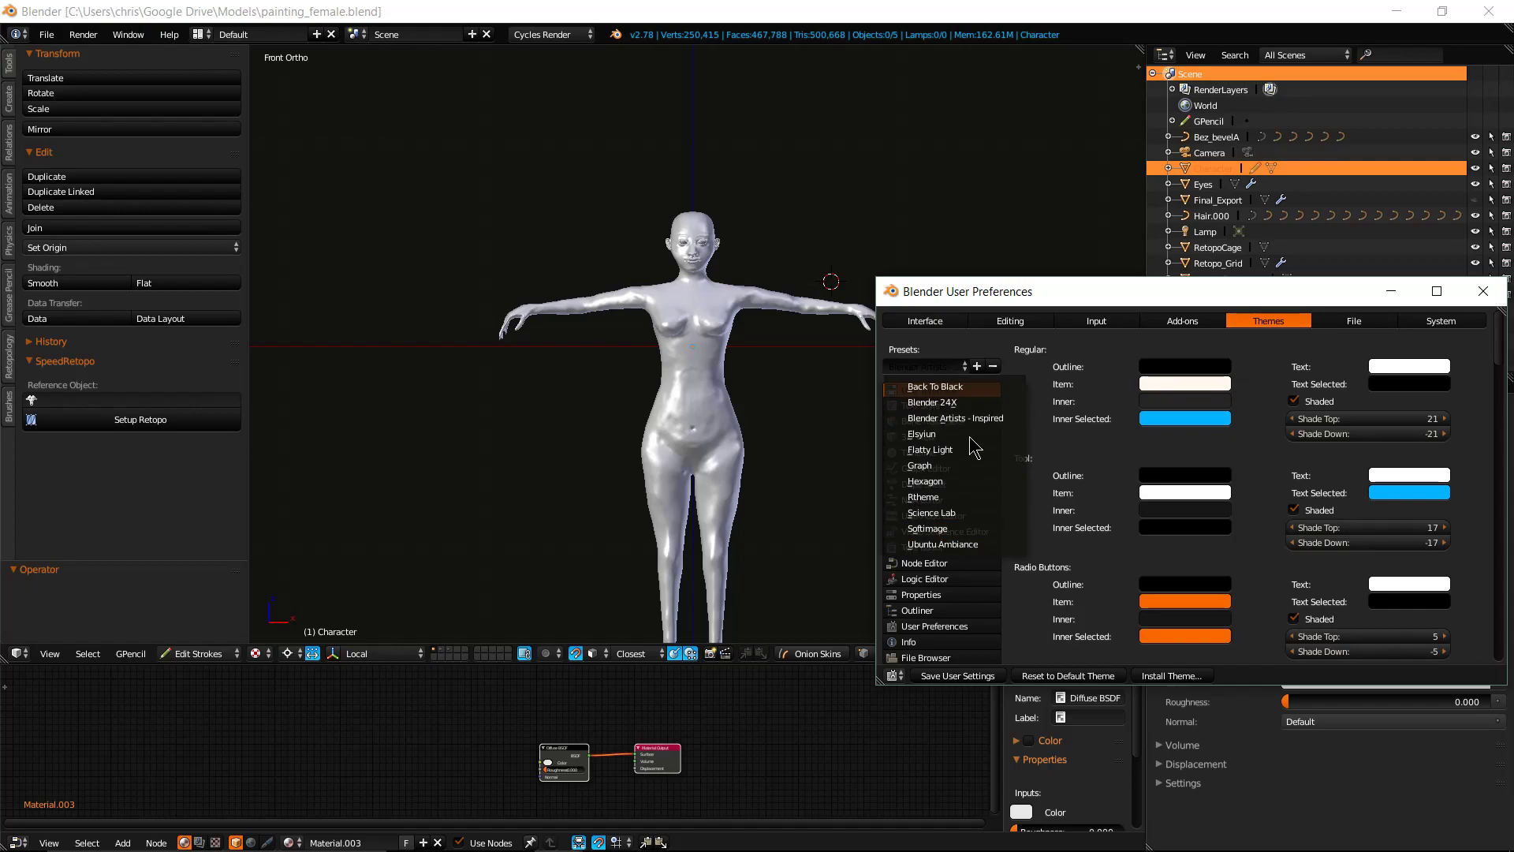
pyautogui.click(943, 466)
pyautogui.click(927, 367)
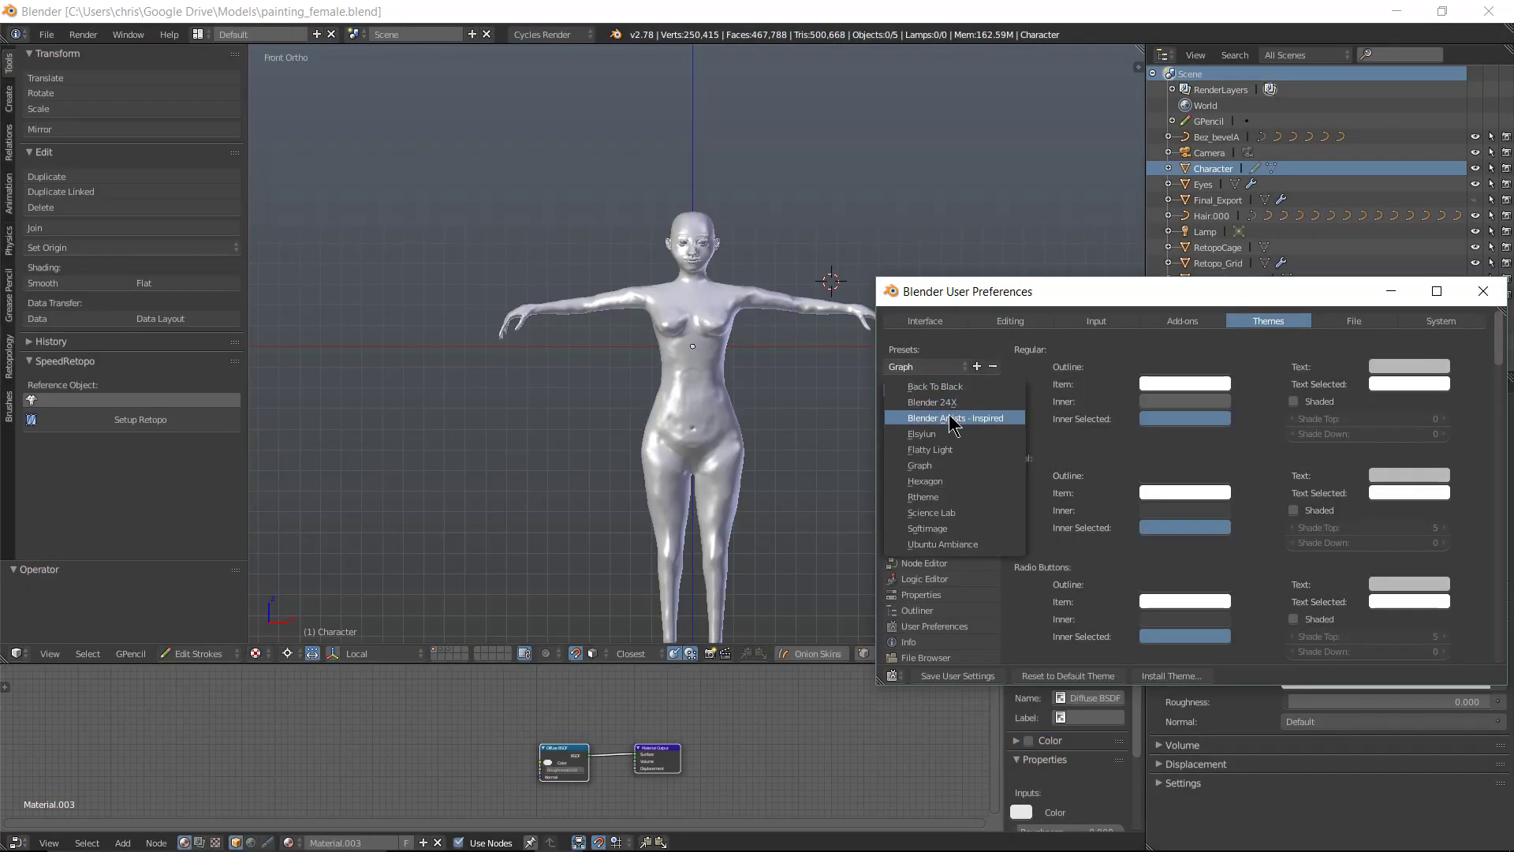
pyautogui.click(953, 418)
# Save the user settings with the Blender Artists - Inspired theme and close the preferences window
pyautogui.moveTo(1033, 293); pyautogui.dragTo(938, 303)
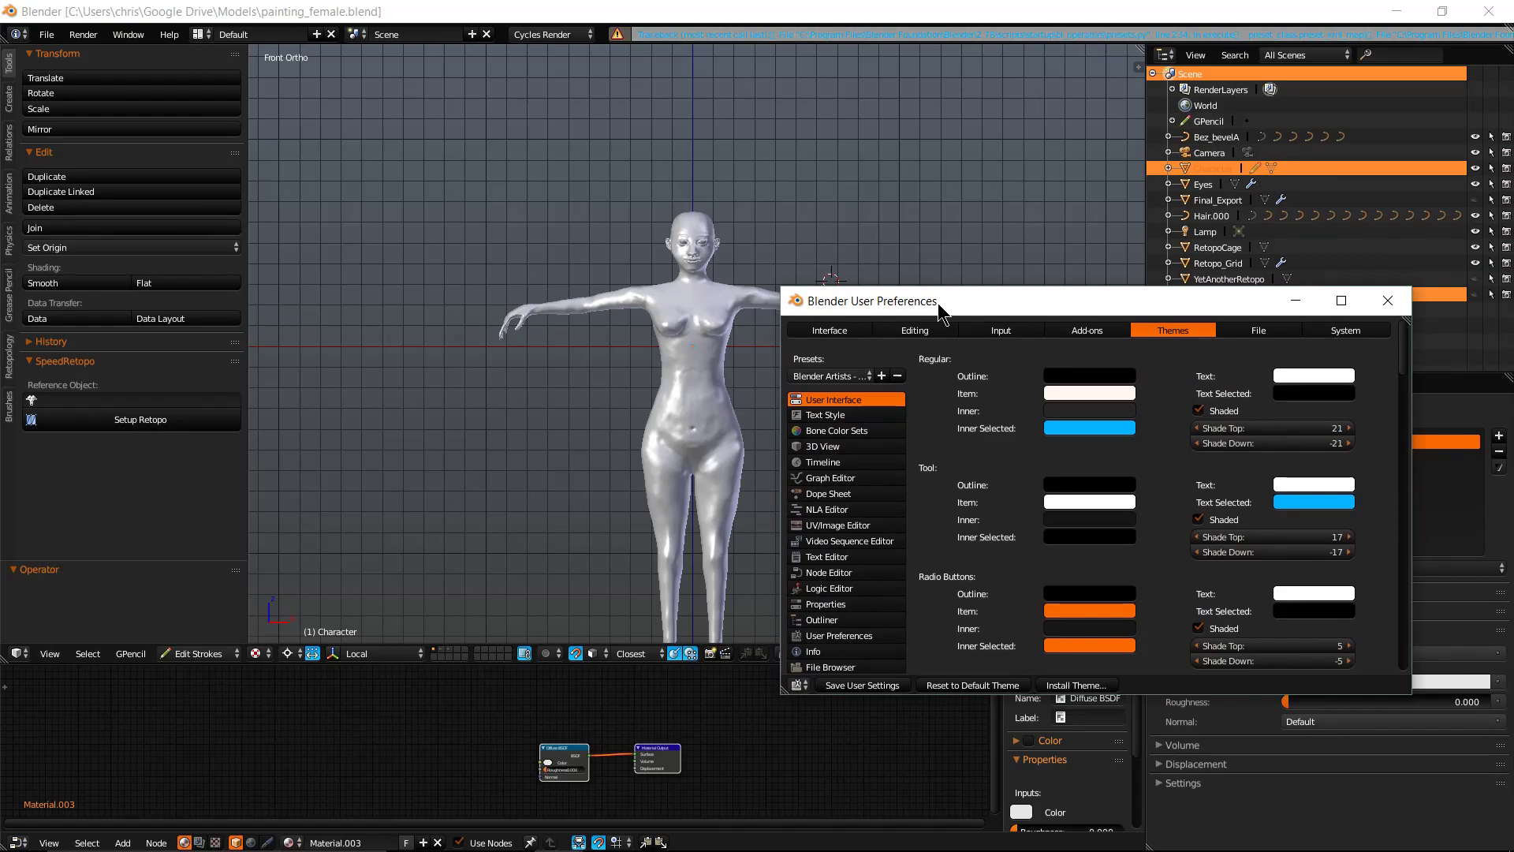
pyautogui.click(878, 686)
pyautogui.click(1388, 299)
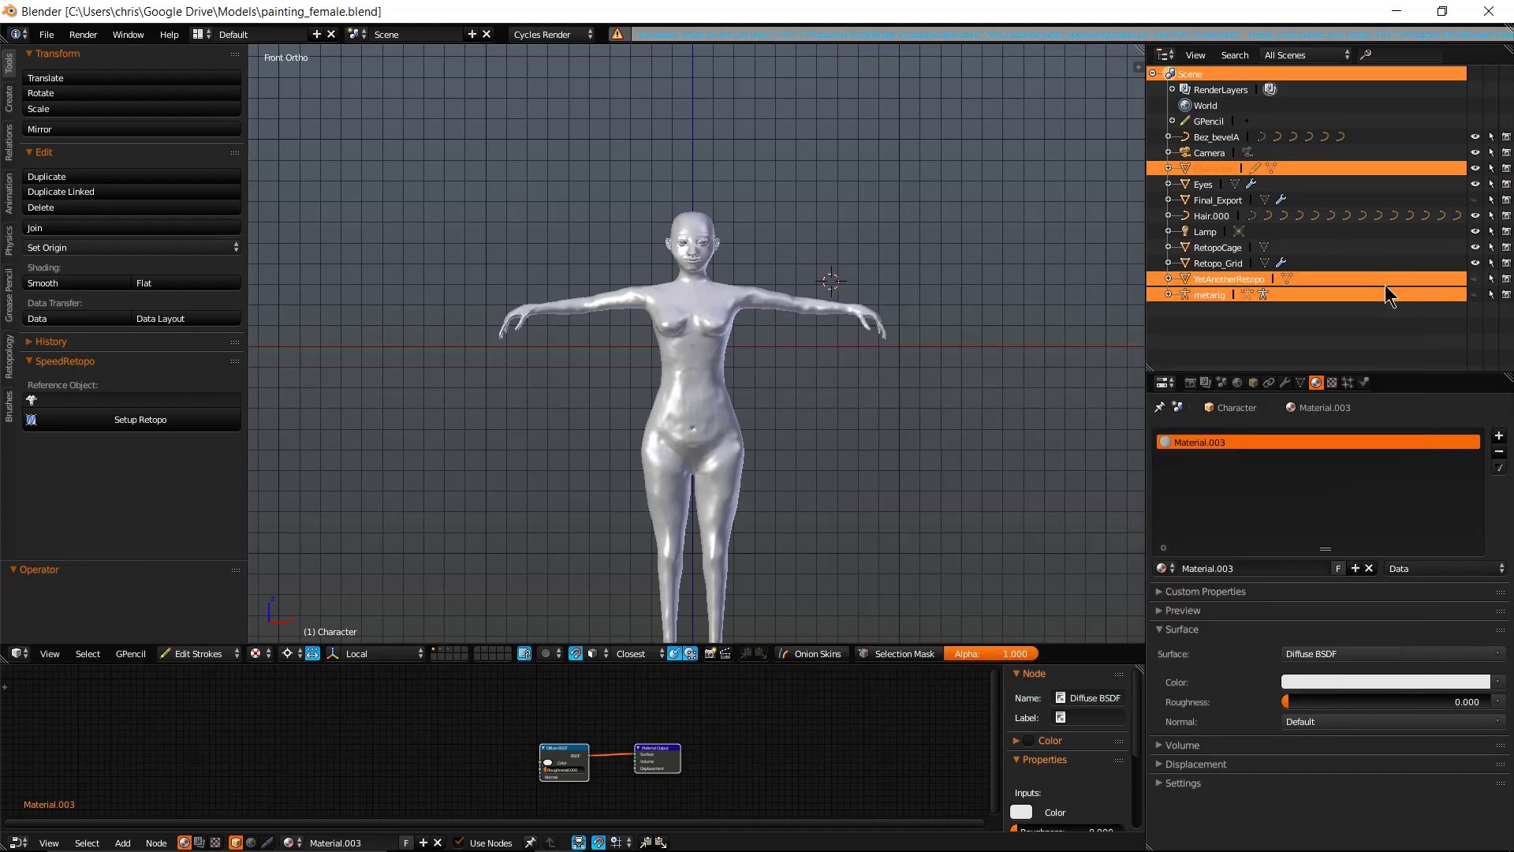
# Quit and relaunch Blender, and dismiss the splash screen to check the saved theme
pyautogui.hotkey('alt', 'F4')
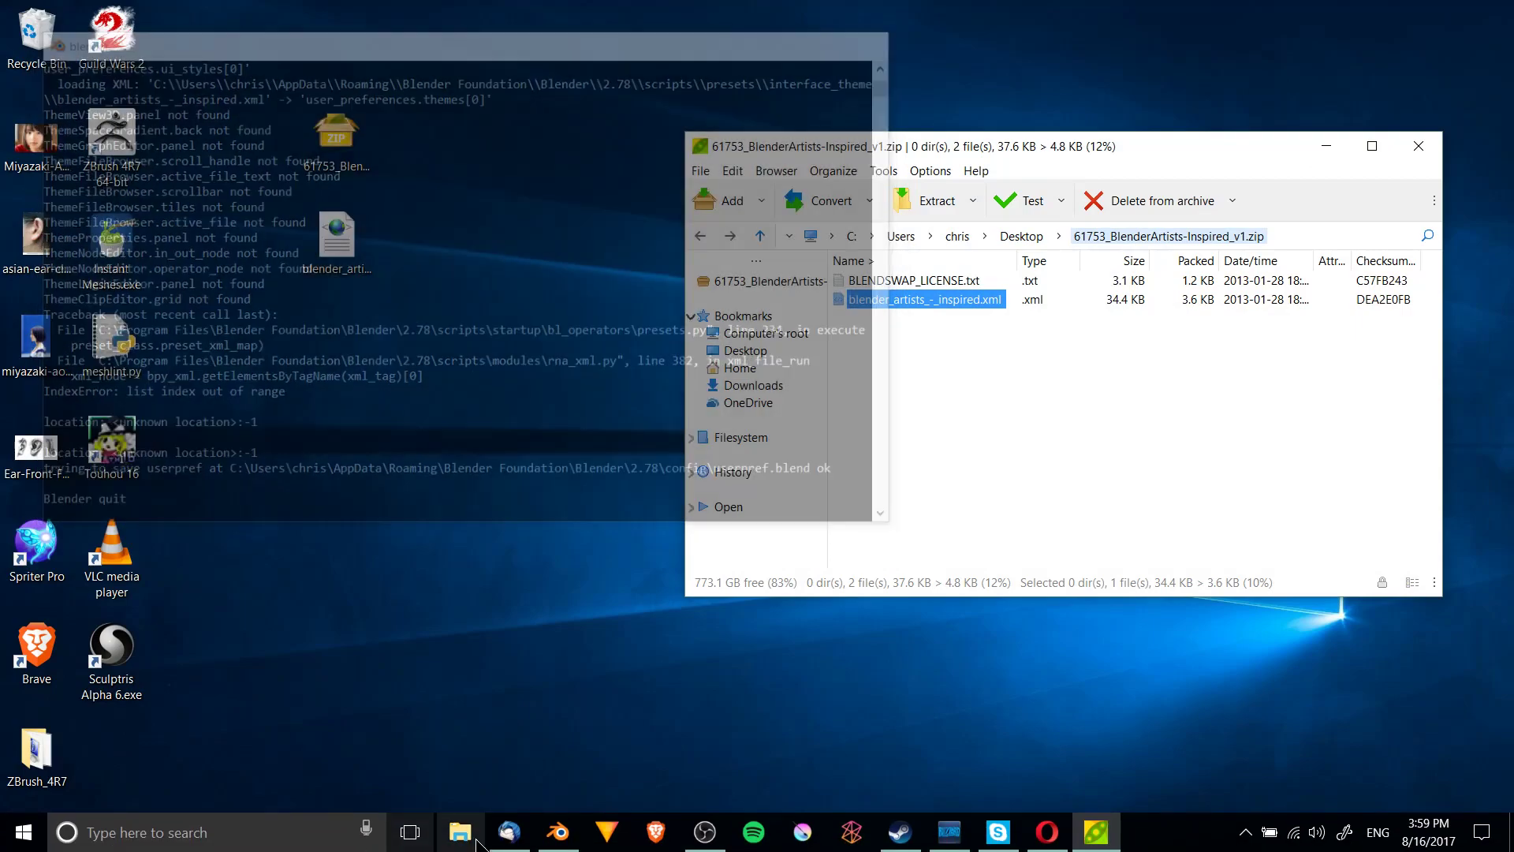
pyautogui.click(556, 834)
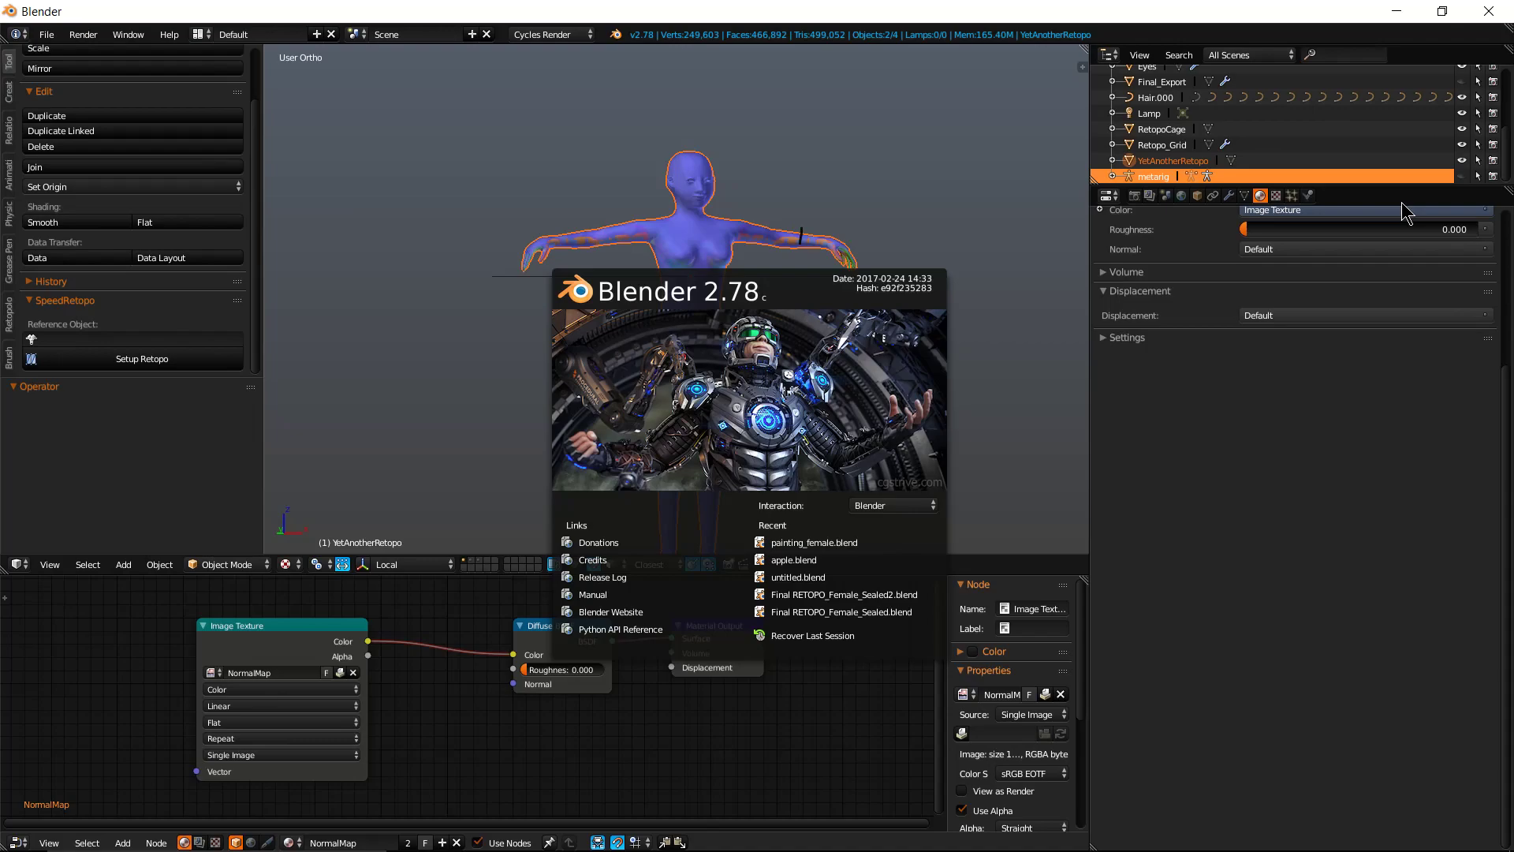
pyautogui.click(1403, 211)
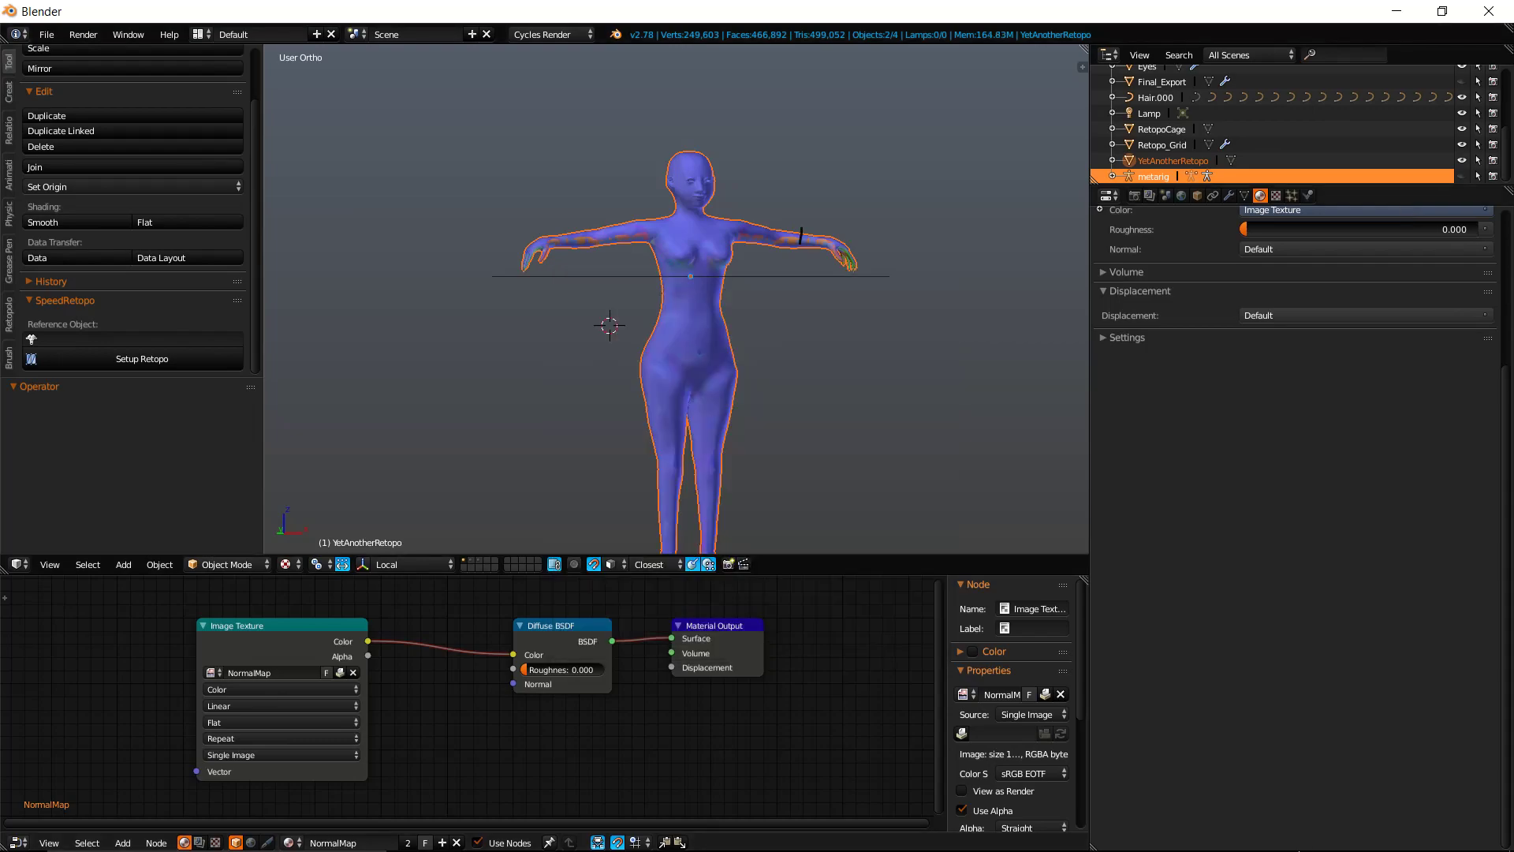